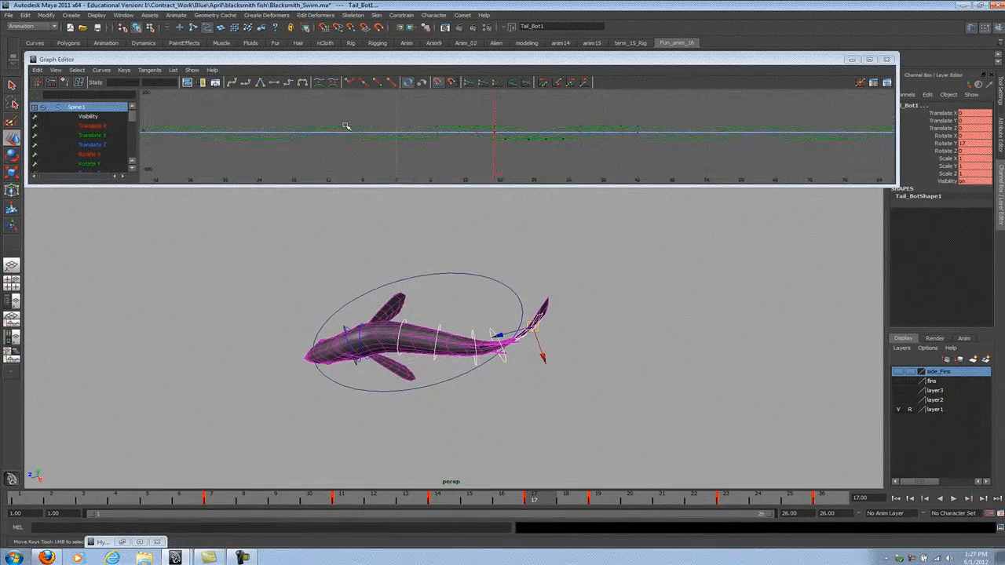
Shift all animation keys of the rear spine and tail controls three frames later and play back the swim cycle.
drag(346, 124, 523, 173)
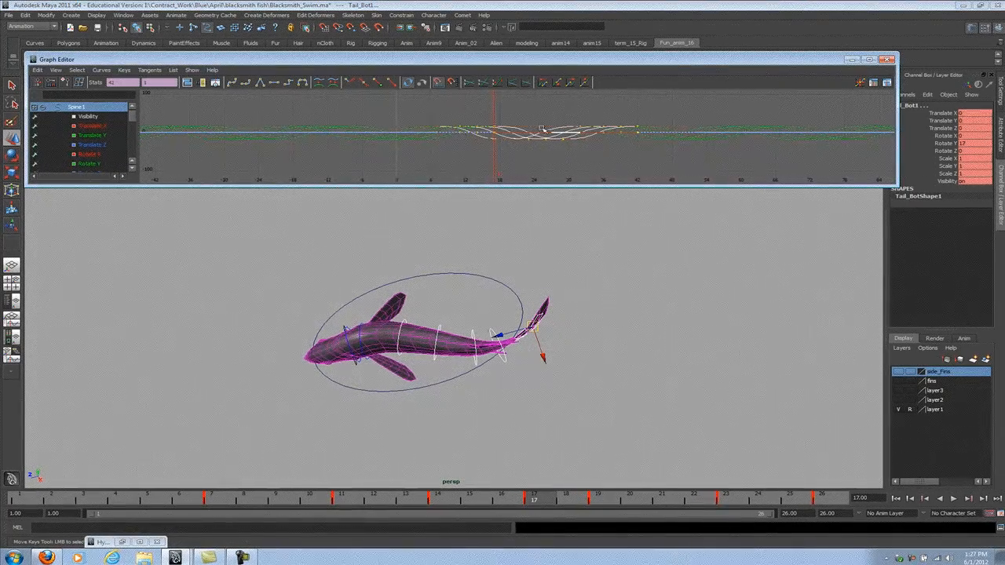
middle_drag(520, 138, 541, 138)
alt+drag(541, 250, 509, 284)
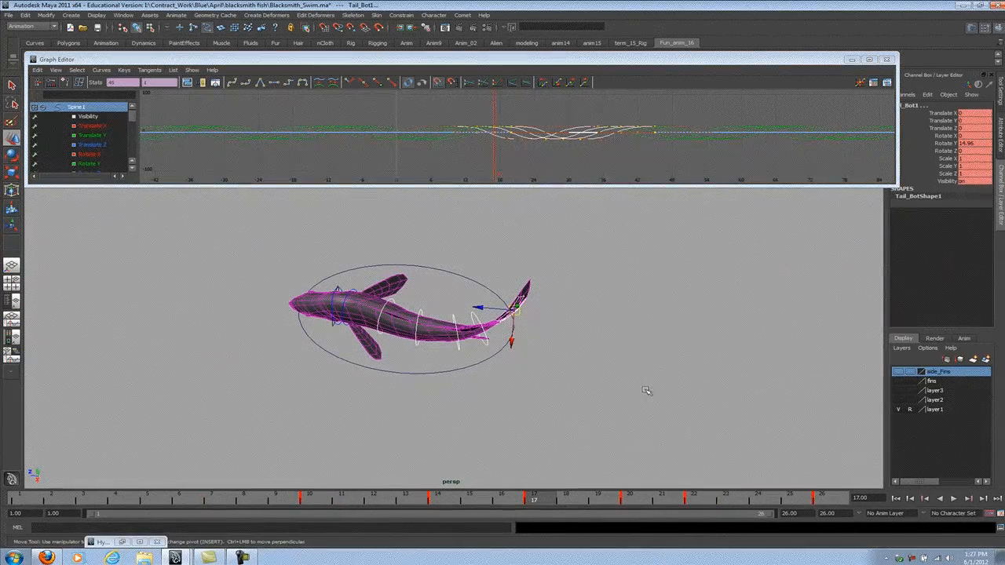
click(954, 500)
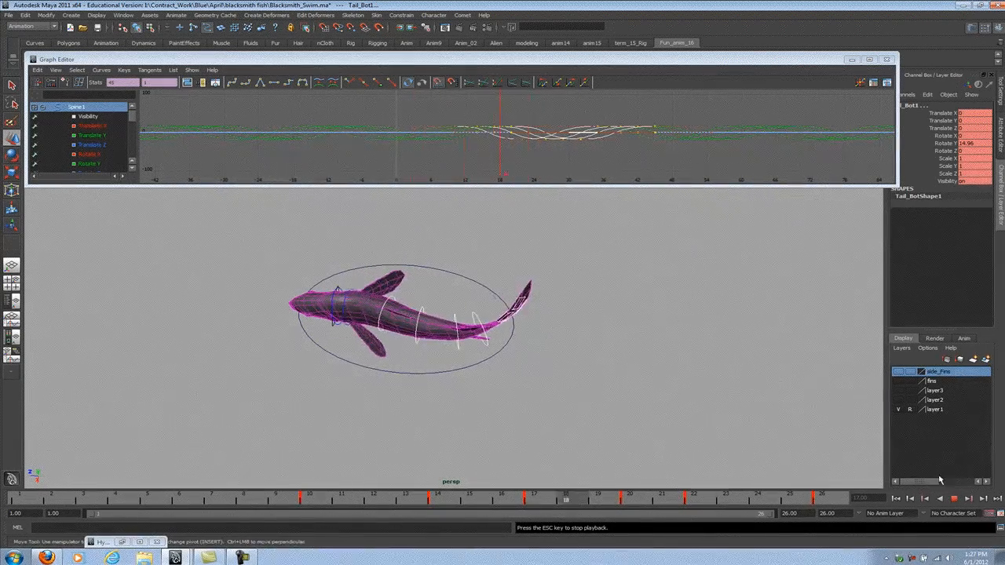
key(Escape)
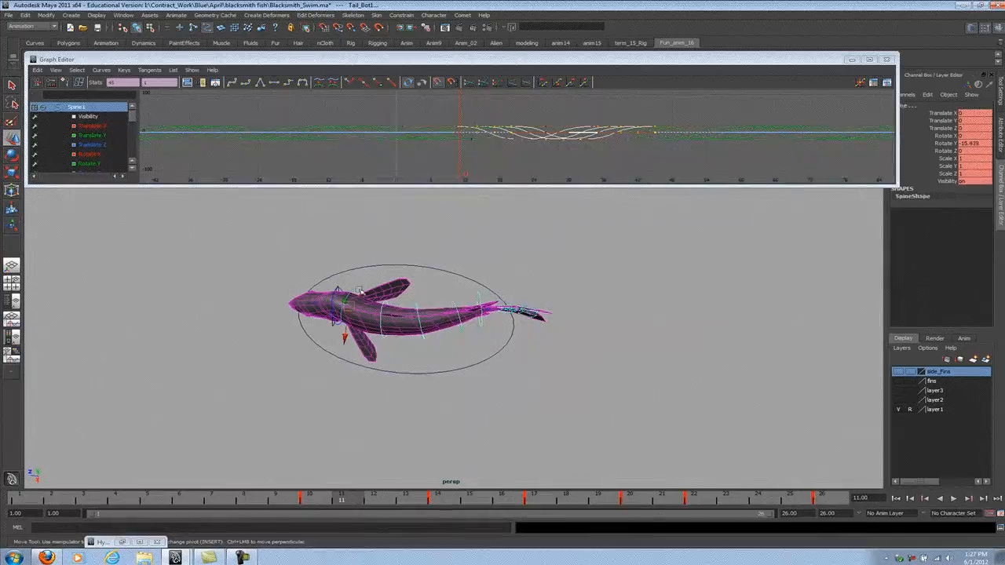
Apply flat tangents to the animation curves of the spine and tail controls and review the swim playback from several angles.
click(418, 129)
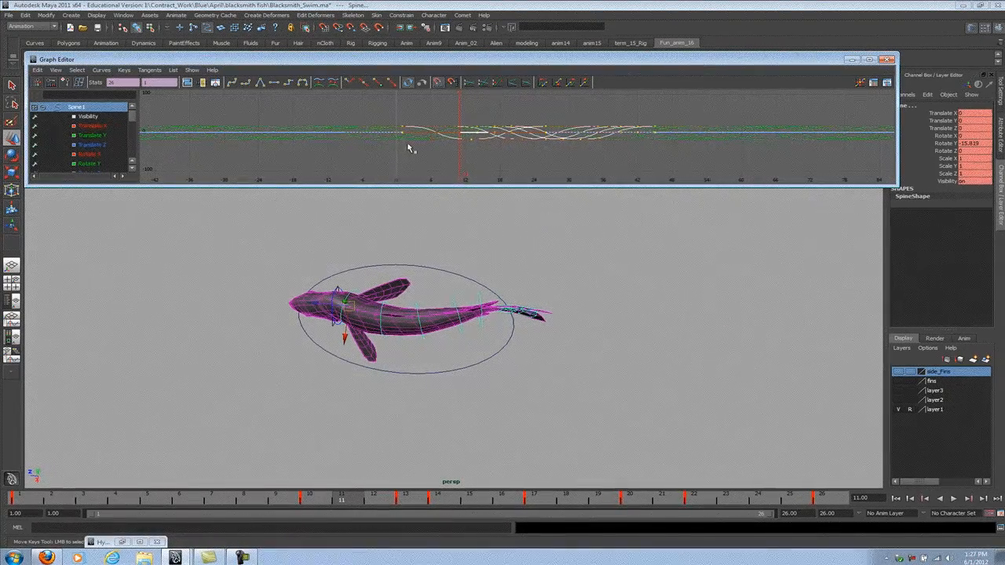
click(277, 84)
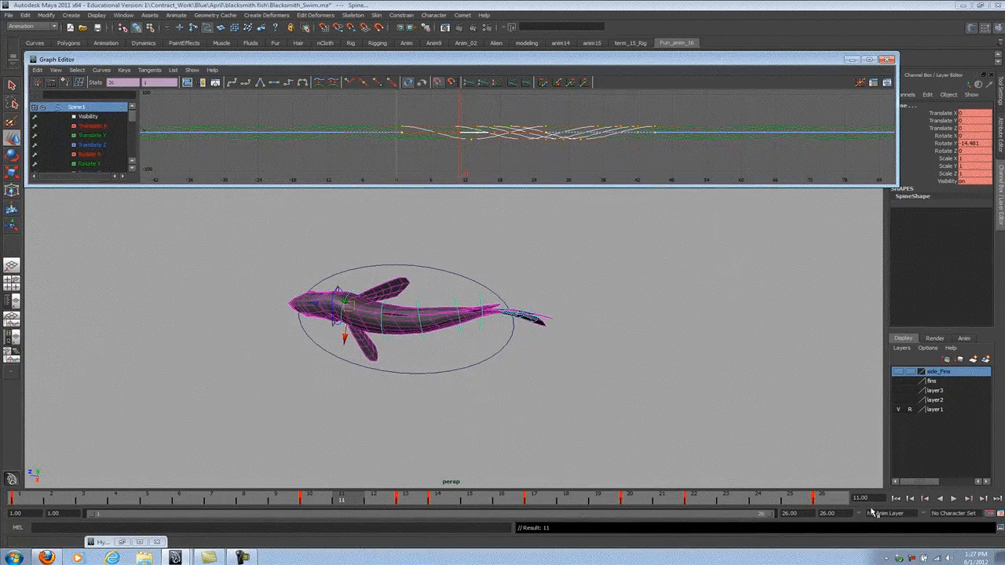
click(954, 499)
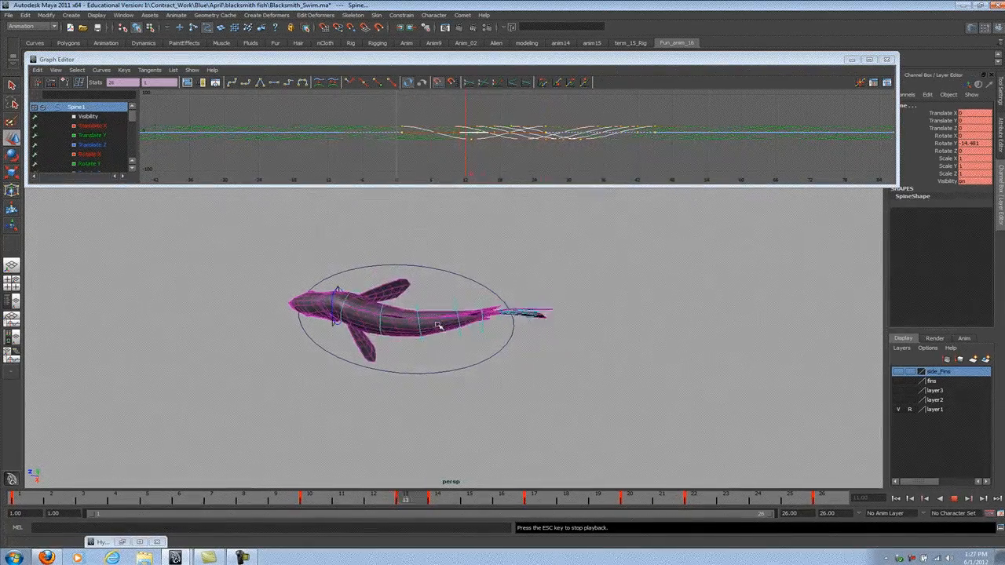
alt+drag(471, 339, 490, 300)
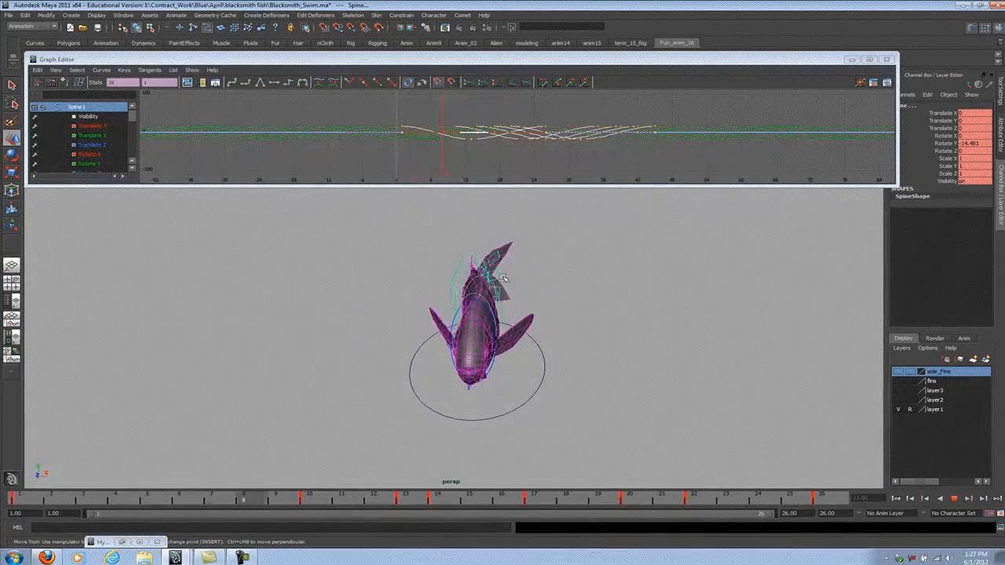
alt+drag(507, 283, 453, 263)
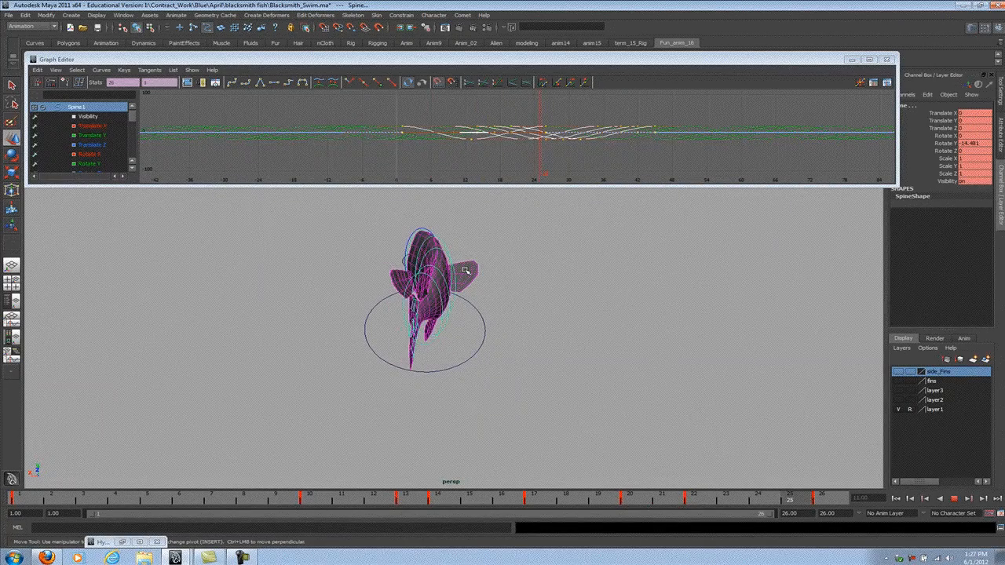
alt+drag(465, 270, 604, 361)
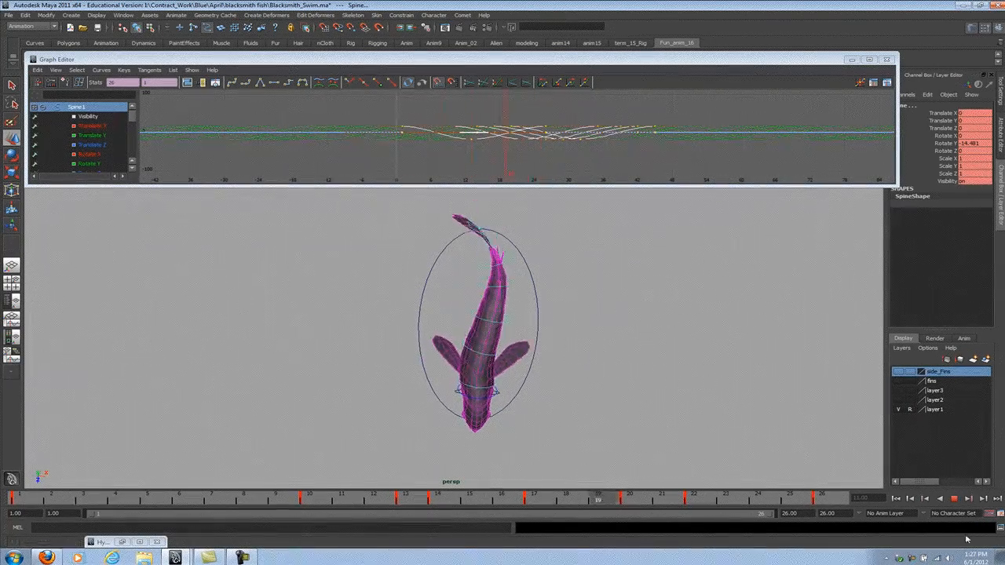
key(Escape)
Select the tail fin controls to load their animation curves and check the tail's motion from above.
key(w)
alt+drag(639, 353, 395, 254)
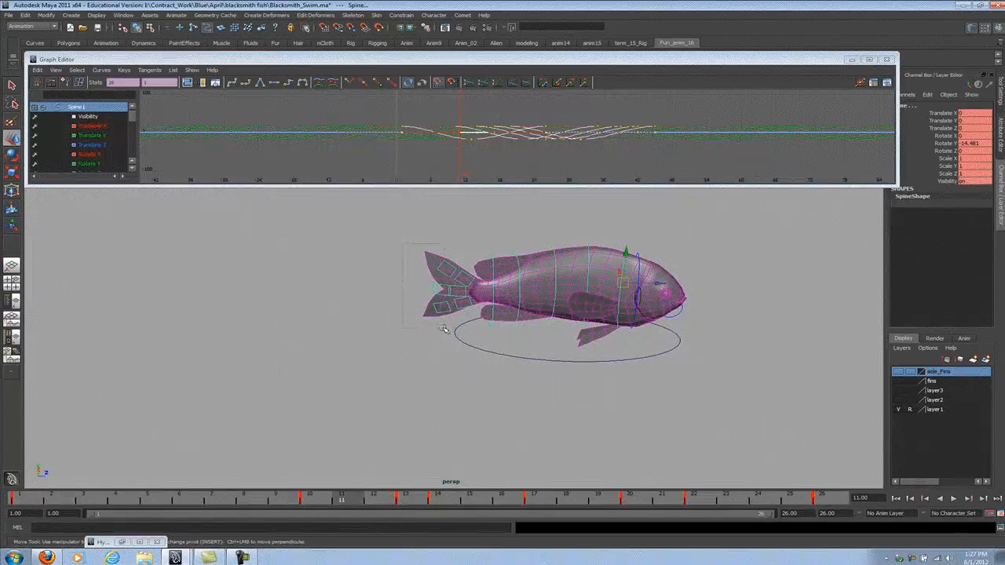
drag(441, 328, 442, 329)
key(f)
scroll(579, 149, down, 4)
alt+drag(504, 299, 453, 393)
key(alt+v)
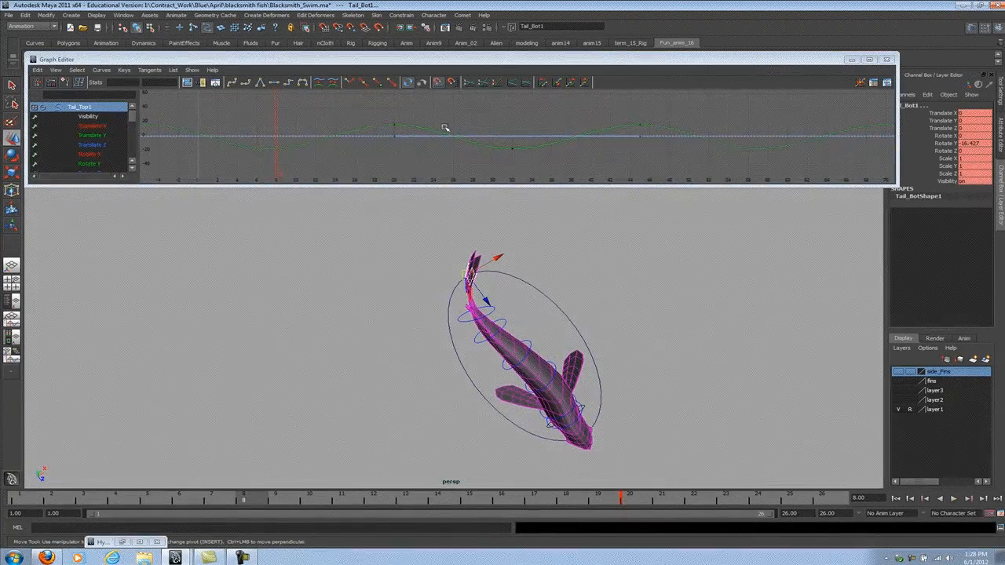
Scale the tail fin controls' Rotate Y curve up to a peak of about 34 and play back the swim cycle.
click(415, 128)
key(r)
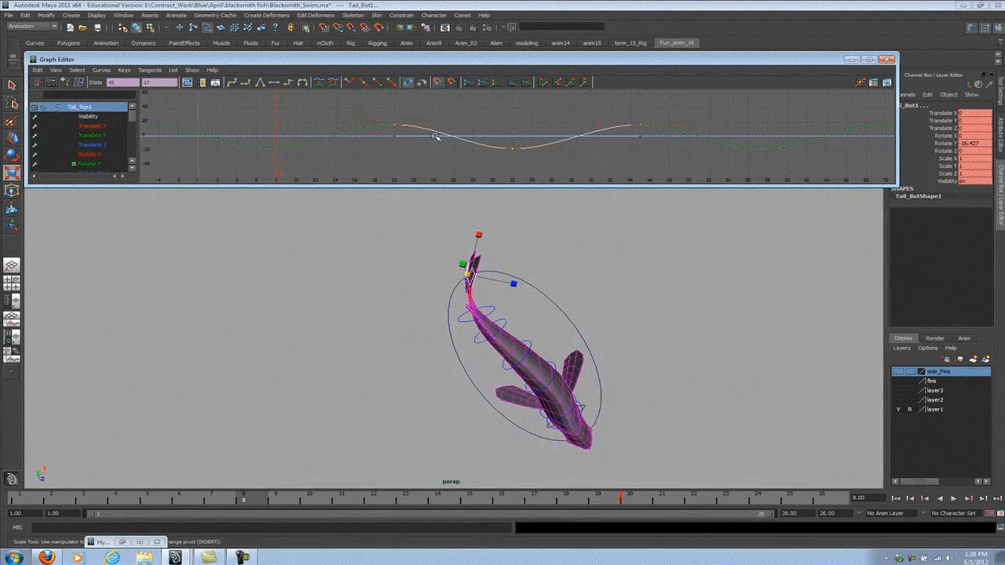
alt+drag(486, 268, 452, 271)
mouse_move(423, 130)
middle_down()
mouse_move(418, 149)
mouse_move(386, 149)
mouse_move(412, 153)
middle_up()
scroll(390, 150, up, 5)
scroll(394, 151, down, 6)
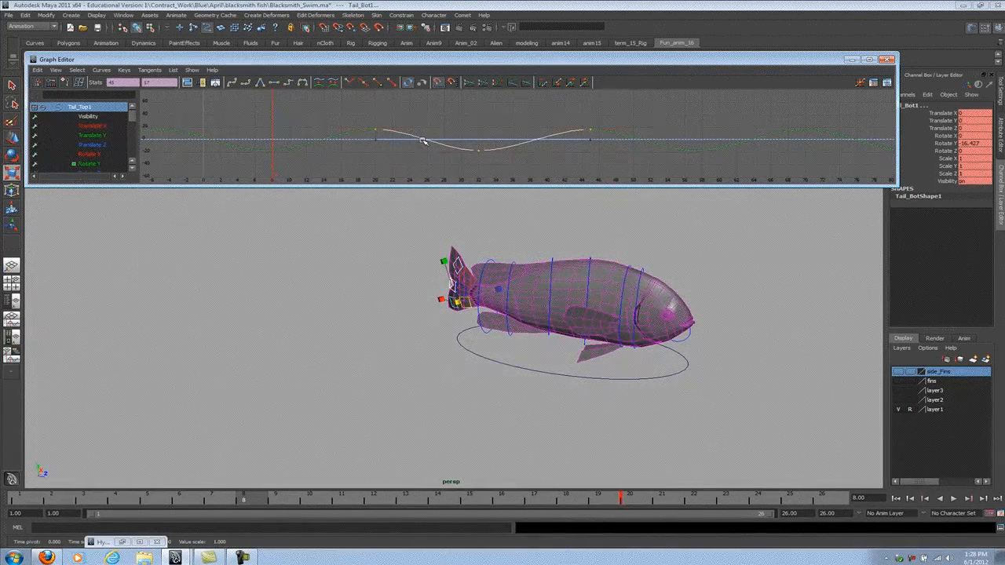
shift+middle_drag(426, 137, 427, 133)
alt+drag(428, 236, 385, 314)
shift+middle_drag(429, 140, 427, 135)
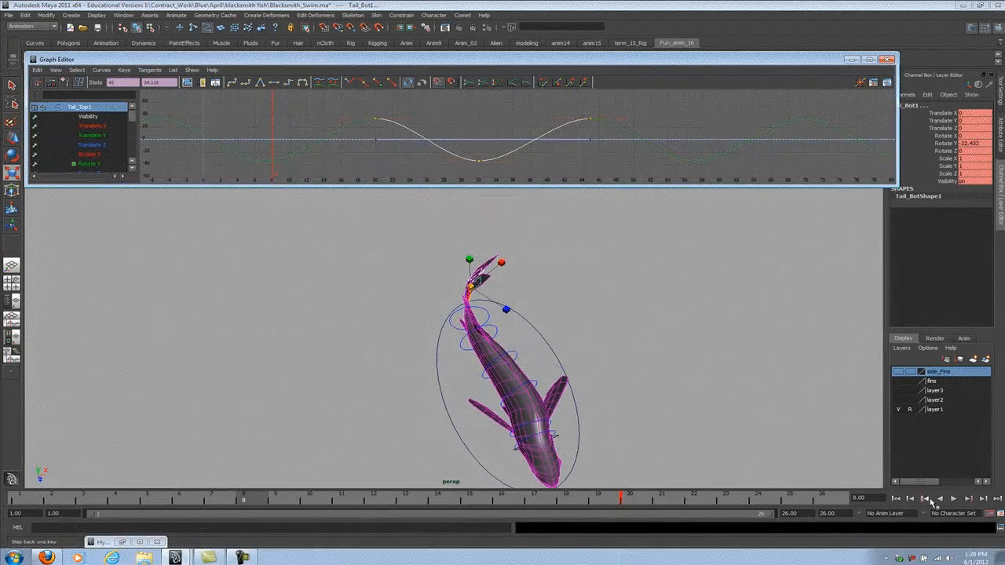
click(953, 499)
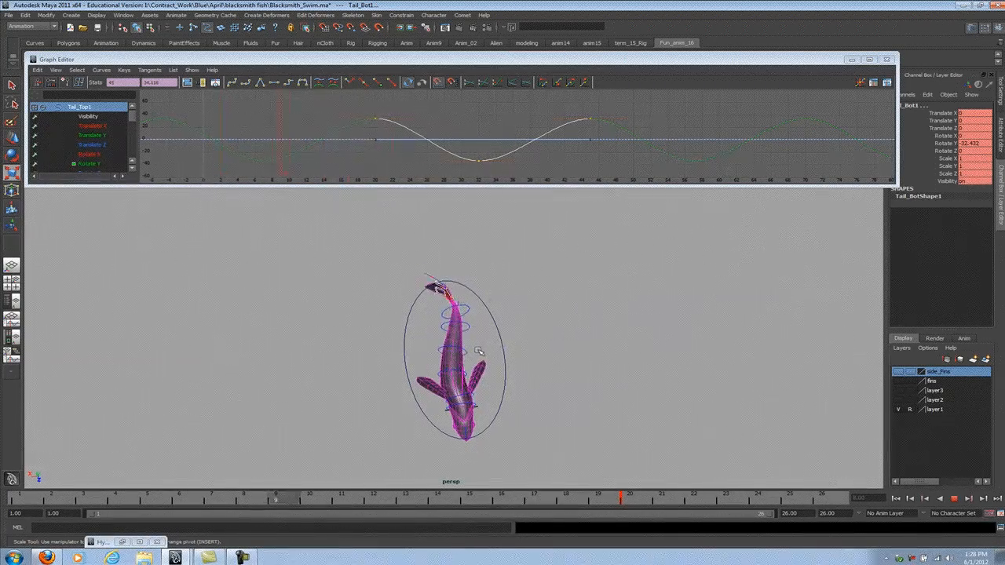
alt+drag(475, 349, 496, 380)
key(Escape)
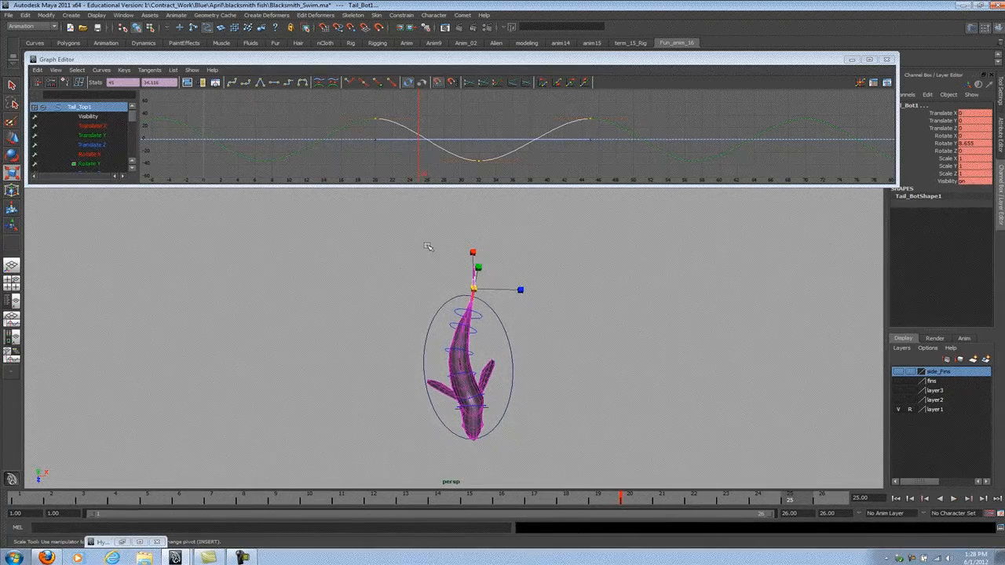
Try scaling down the Rotate Y curves of all spine and tail controls together and play back the cycle.
drag(531, 398, 530, 398)
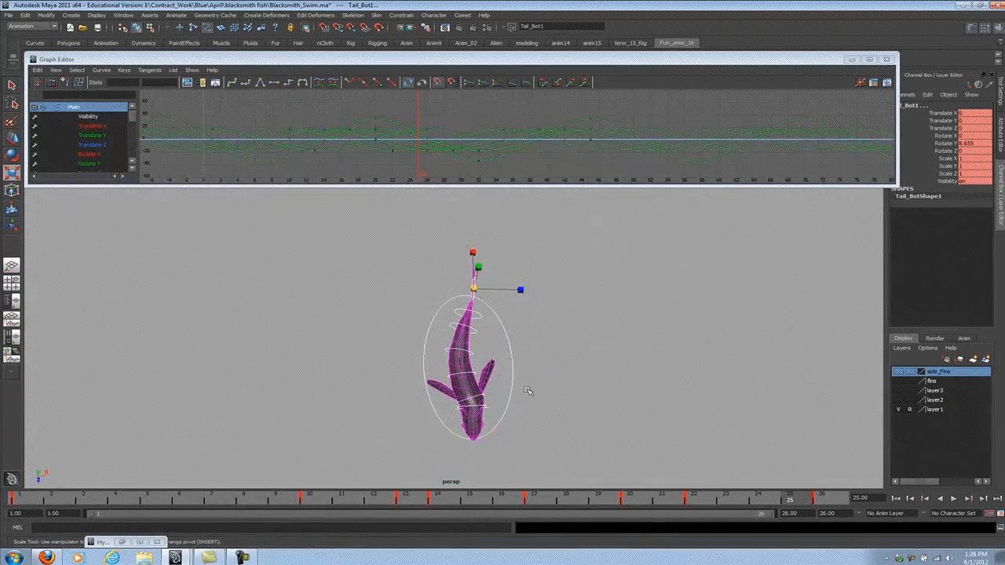
click(500, 424)
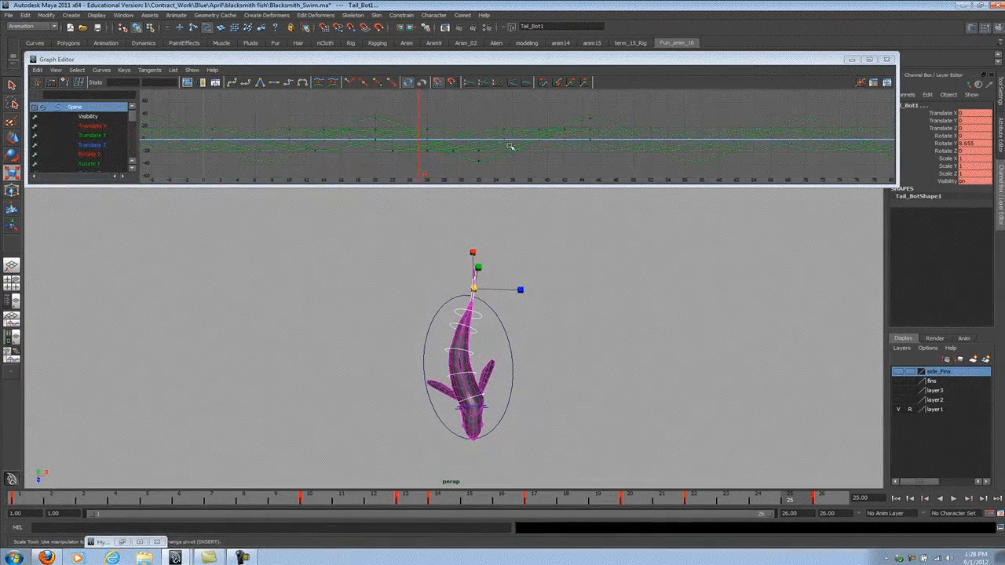
key(a)
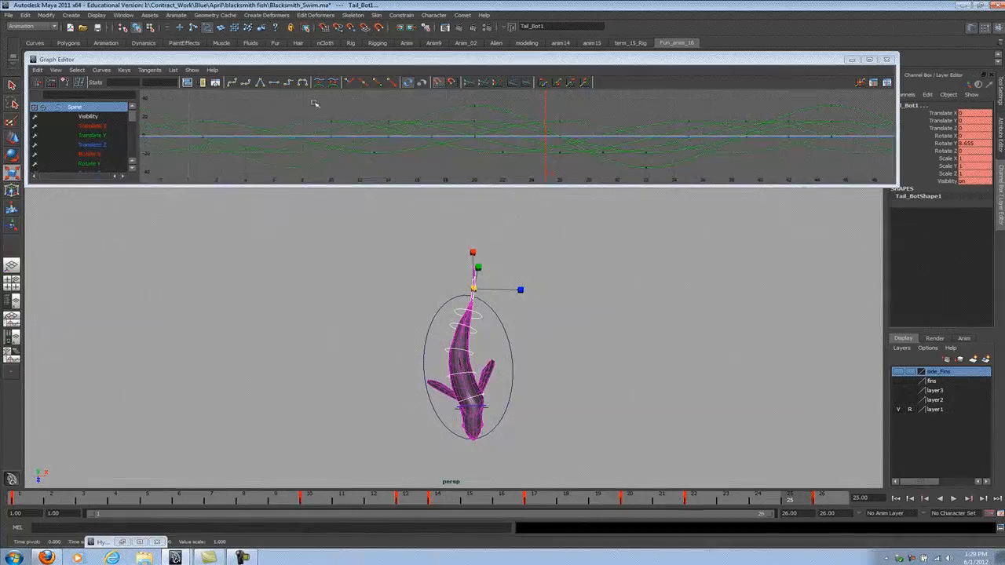
click(527, 135)
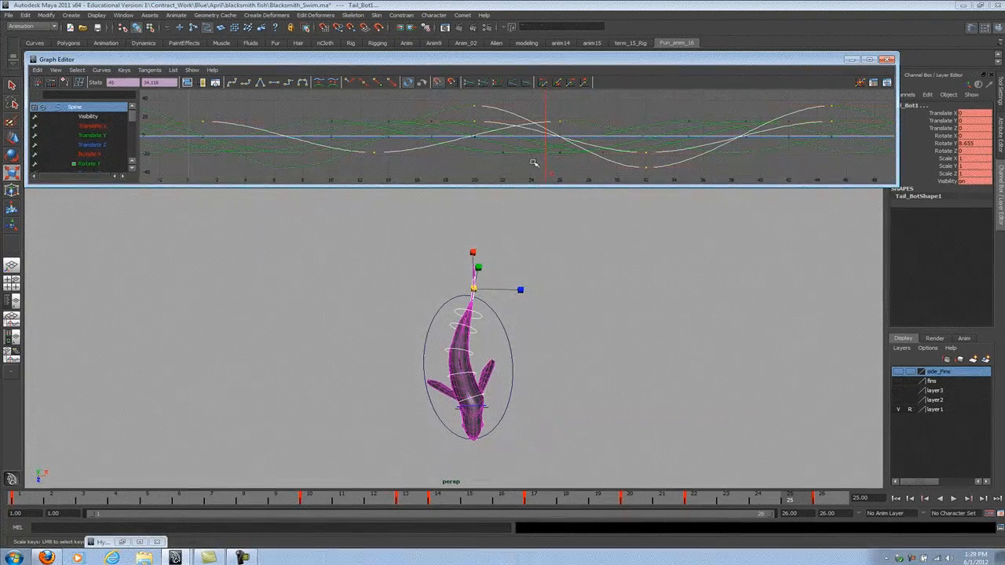
shift+drag(542, 144, 538, 148)
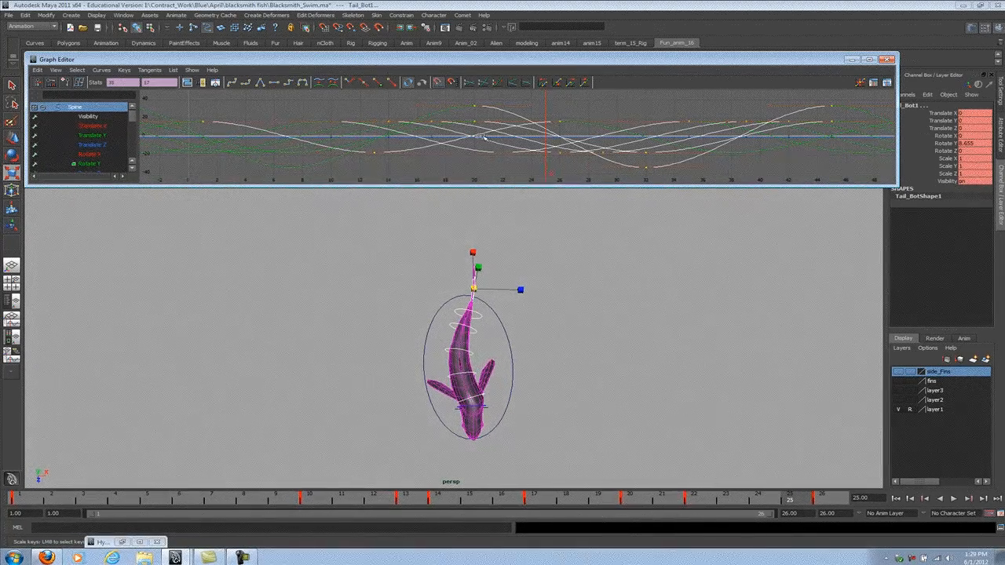
middle_drag(474, 135, 474, 146)
click(951, 499)
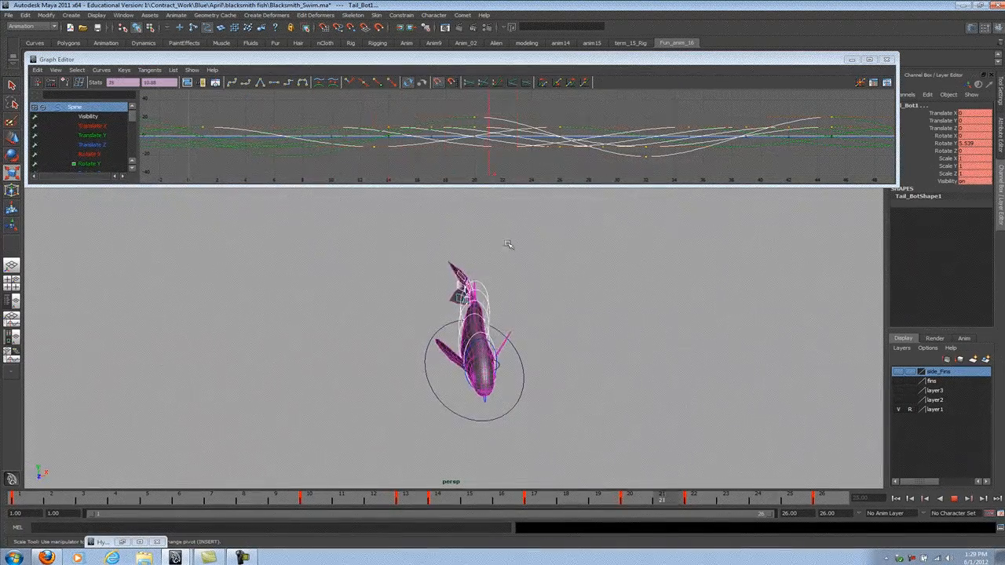
Try scaling the spine and tail Rotate Y curves up during playback, and undo both curve scalings.
middle_drag(474, 135, 482, 99)
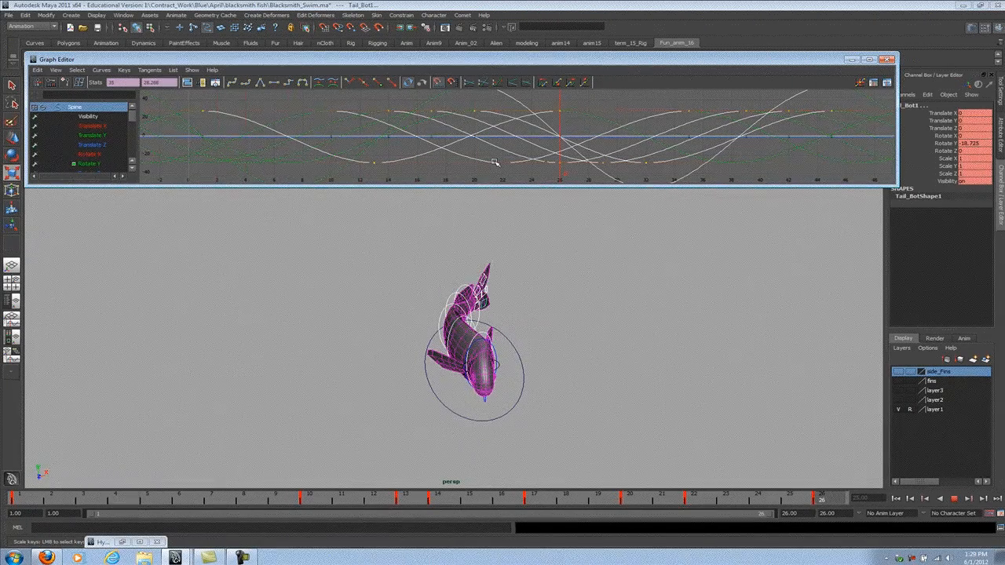
alt+drag(486, 300, 484, 309)
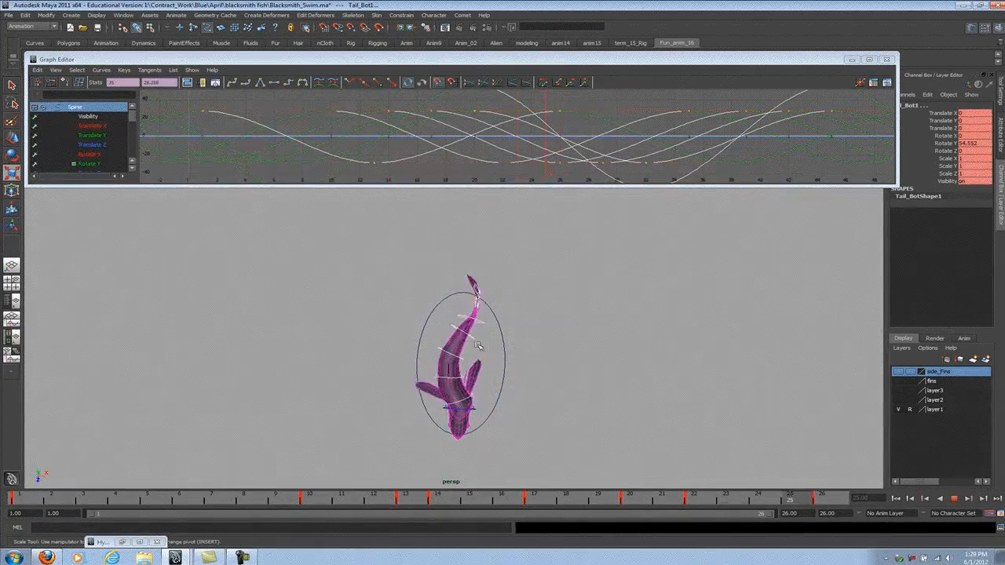
key(ctrl+z)
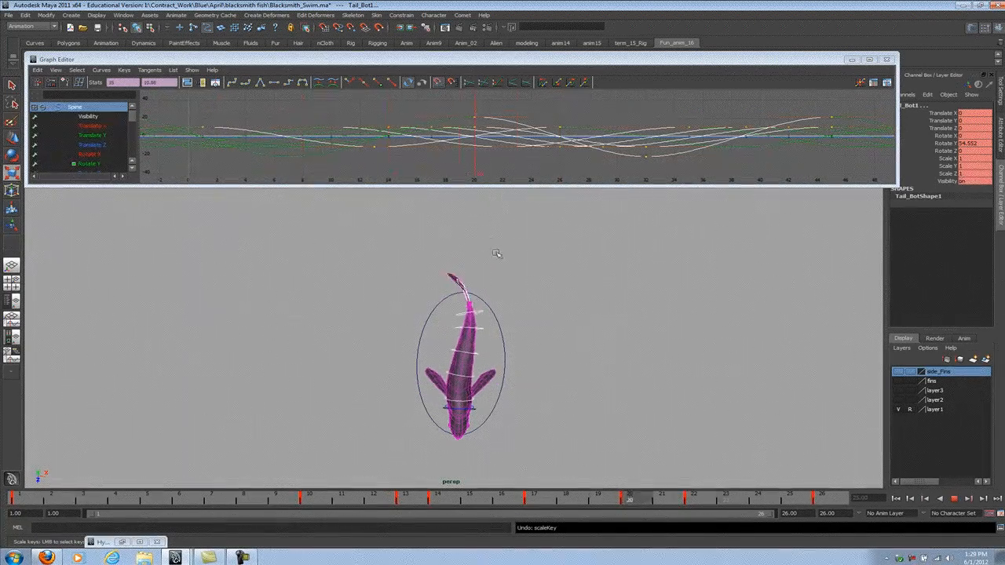
key(ctrl+z)
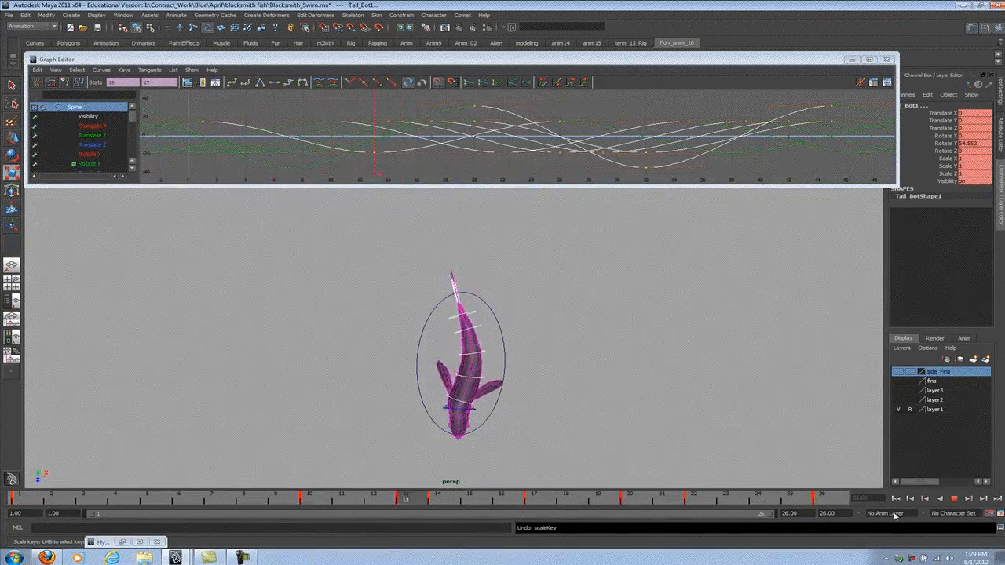
key(Escape)
Select only the tail fin controls at frame 12 and view the fish from above.
drag(154, 509, 374, 504)
alt+drag(377, 354, 507, 240)
click(490, 251)
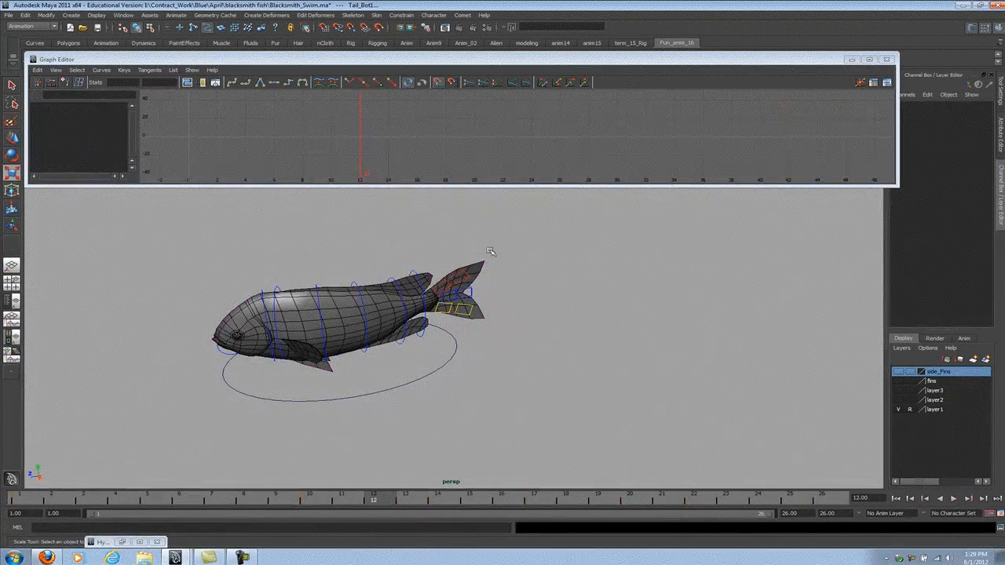
click(463, 336)
alt+drag(463, 336, 359, 523)
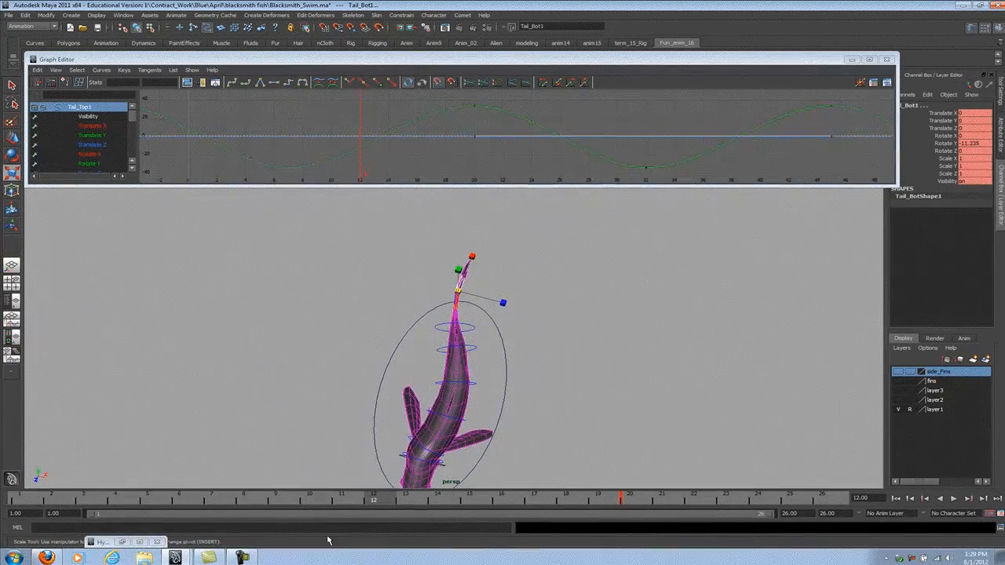
Try shifting the tail fin controls' keys four frames later, play back the result, and undo the shift.
drag(295, 502, 384, 508)
scroll(362, 119, down, 3)
scroll(367, 112, down, 3)
drag(368, 103, 967, 235)
key(w)
shift+middle_drag(615, 147, 632, 144)
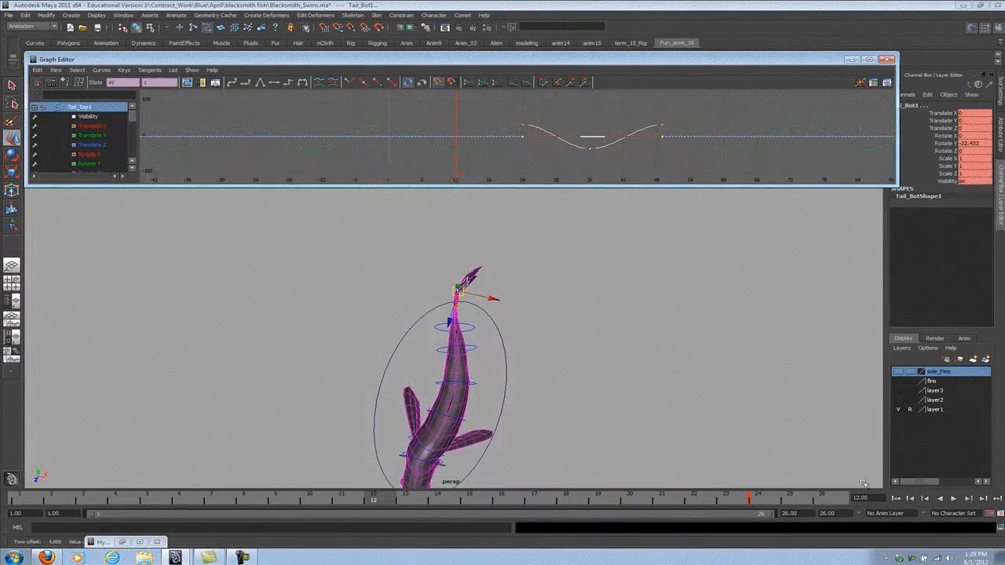
click(954, 501)
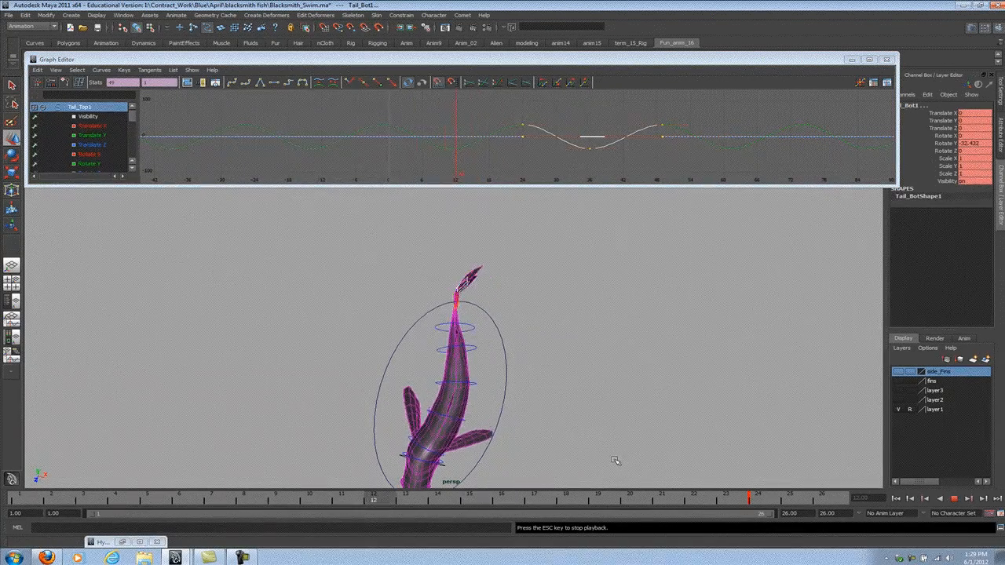
click(958, 500)
key(ctrl+z)
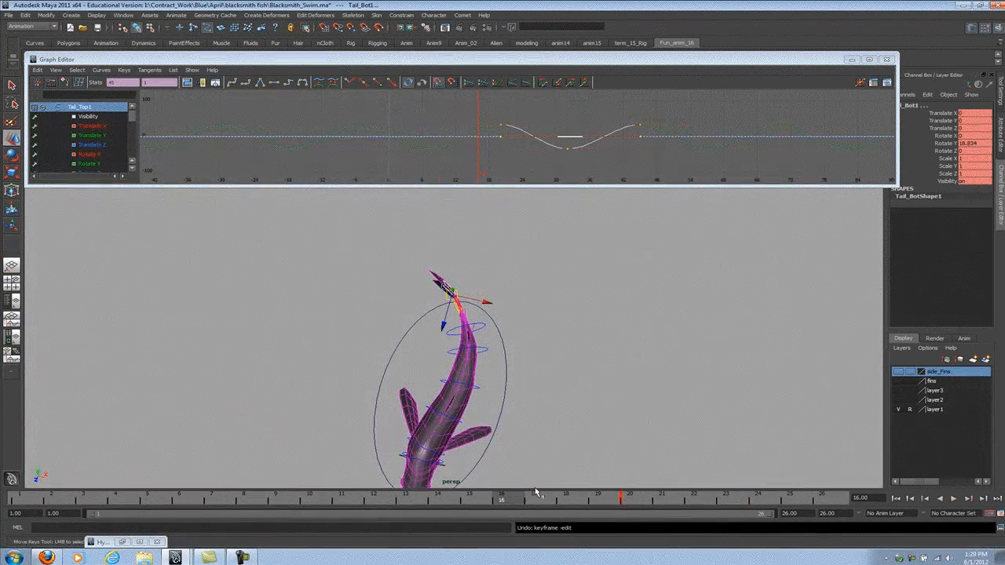
Shift the tail fin controls' keys two frames later and play back the swim cycle.
drag(202, 502, 307, 503)
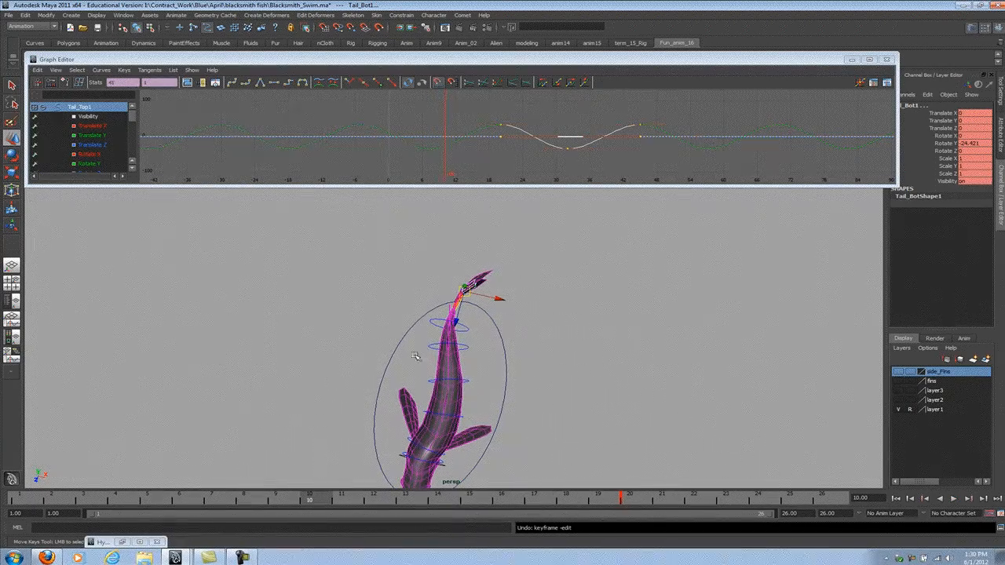
mouse_move(536, 137)
shift+middle_down()
mouse_move(507, 136)
mouse_move(584, 149)
mouse_move(518, 149)
mouse_move(546, 150)
shift+middle_up()
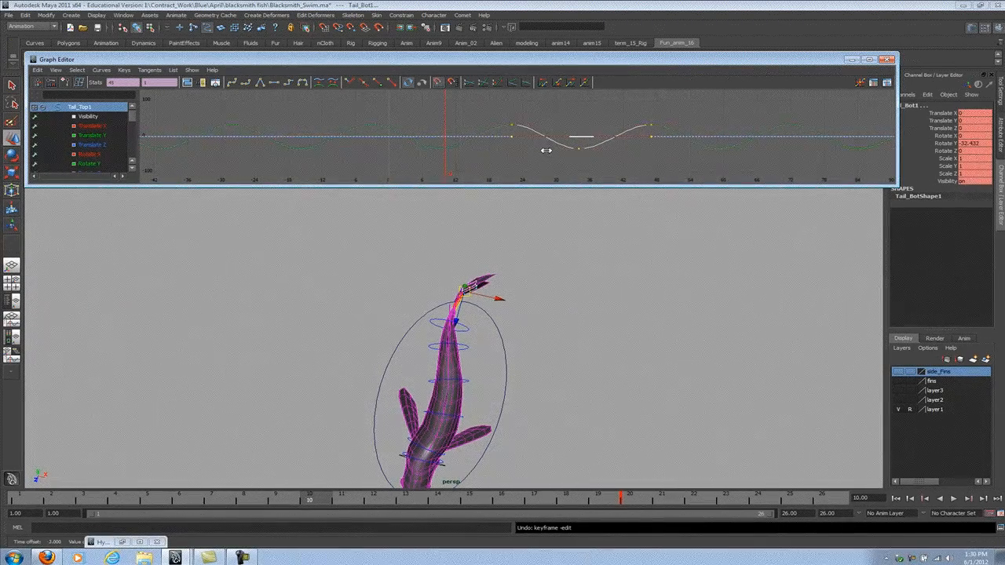
click(953, 498)
alt+drag(558, 334, 501, 349)
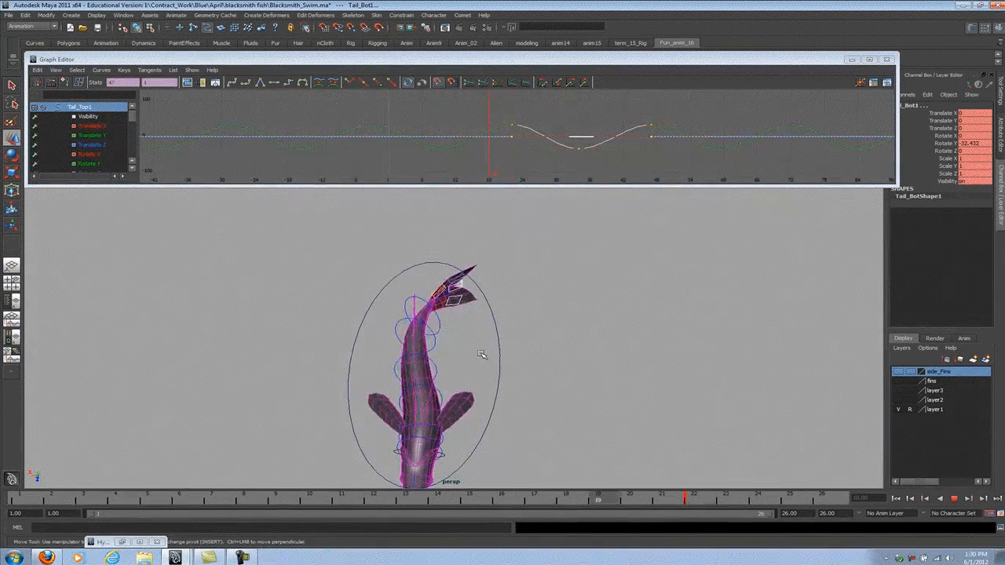
Examine the swim cycle during playback from above, the front, the side and behind, and stop the playback.
alt+drag(418, 203, 433, 416)
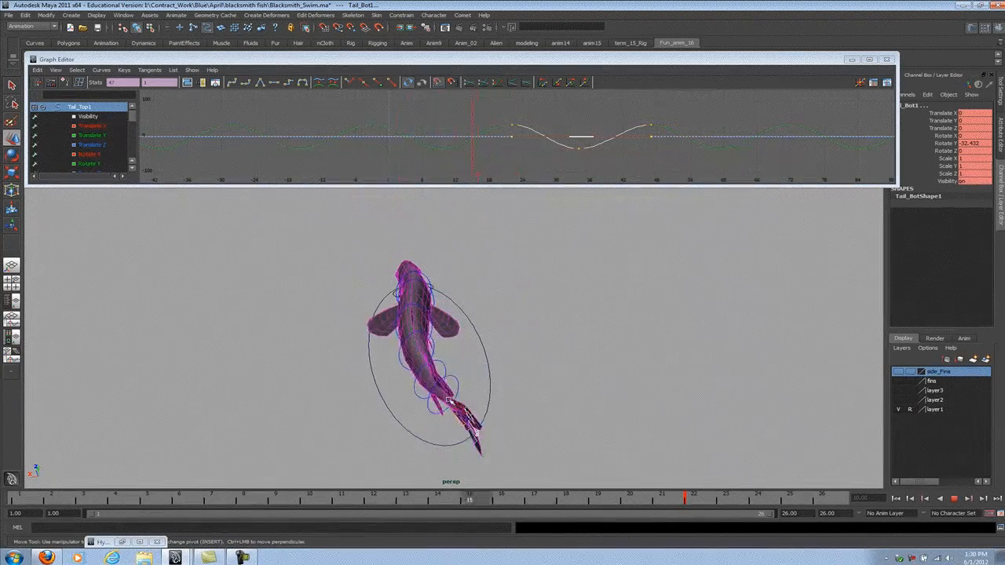
alt+drag(451, 402, 596, 338)
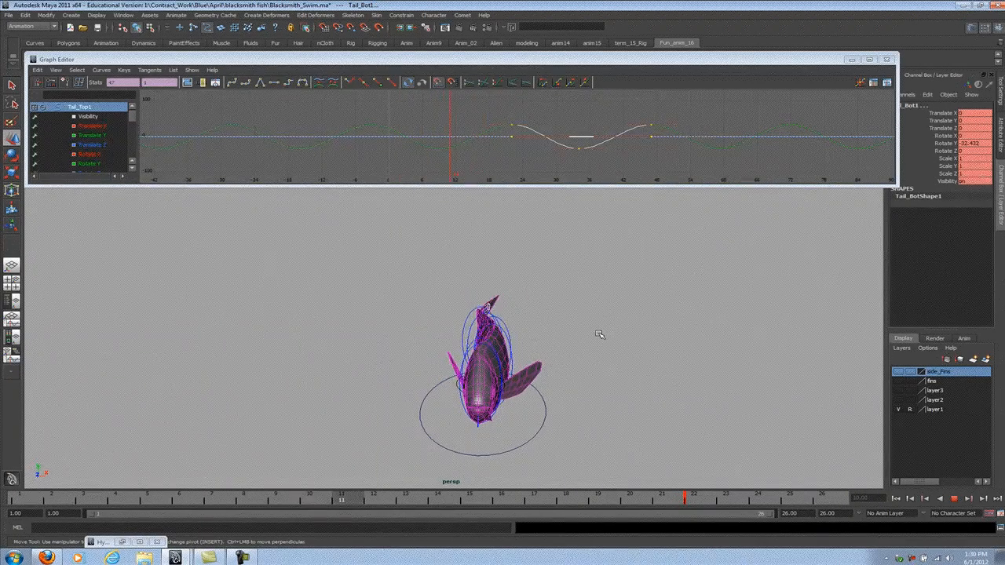
alt+drag(586, 348, 682, 337)
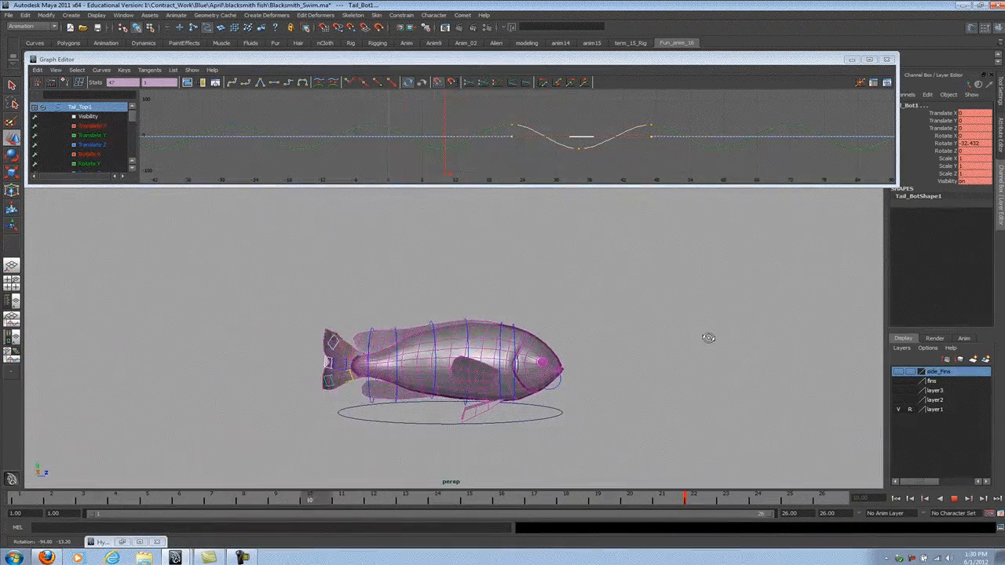
alt+drag(691, 343, 563, 385)
click(954, 498)
click(954, 502)
alt+drag(641, 411, 464, 369)
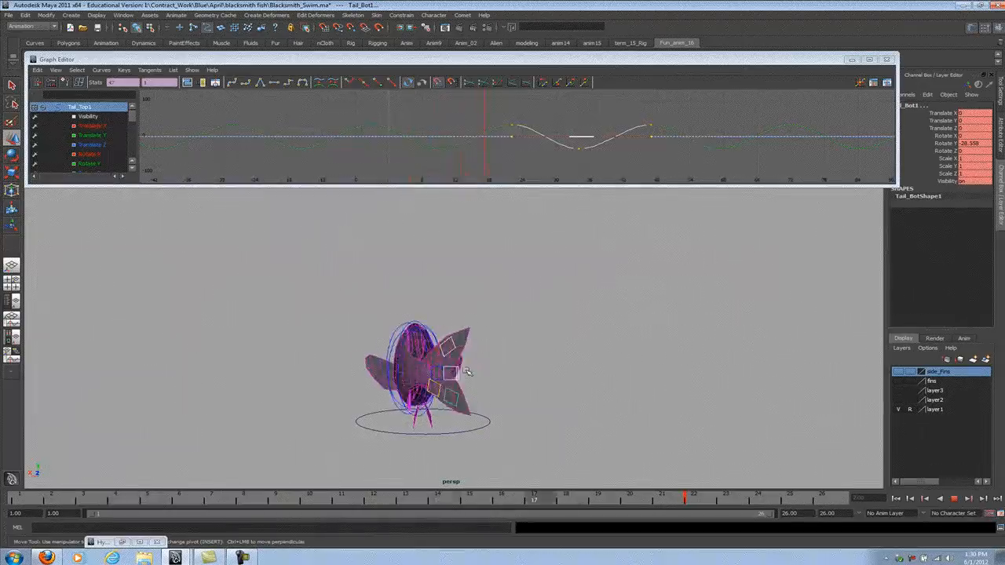
alt+drag(467, 372, 662, 415)
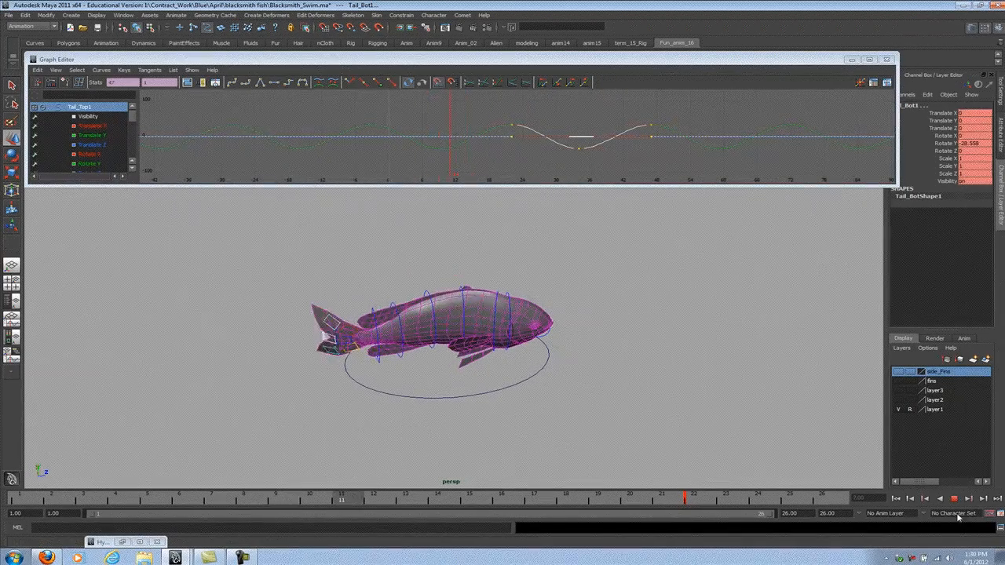
key(Escape)
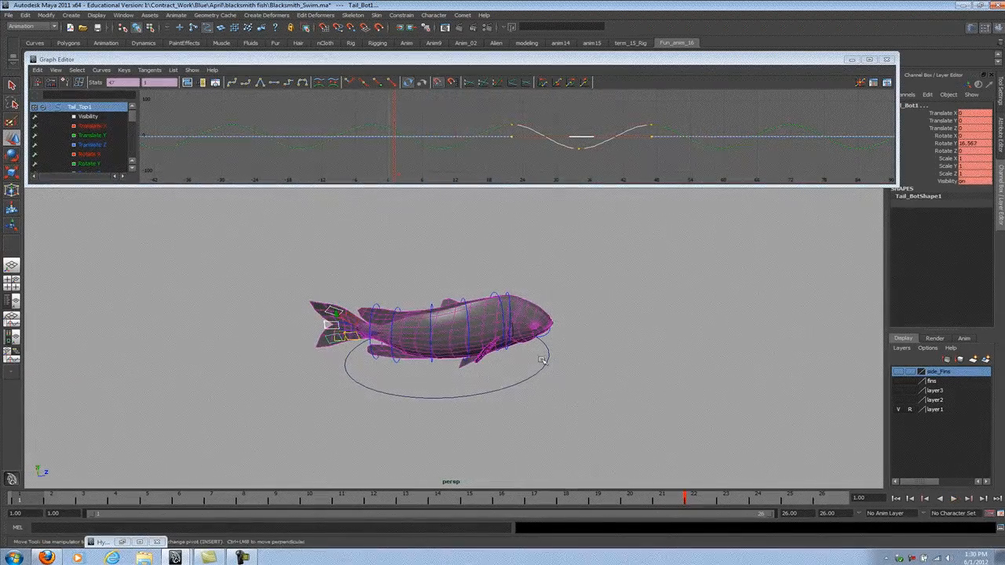
Select the head control and key its Rotate Y at 5 on frames 1 and 26 and at -5 on frame 13.
alt+right_drag(573, 376, 602, 351)
click(534, 295)
alt+drag(534, 295, 518, 390)
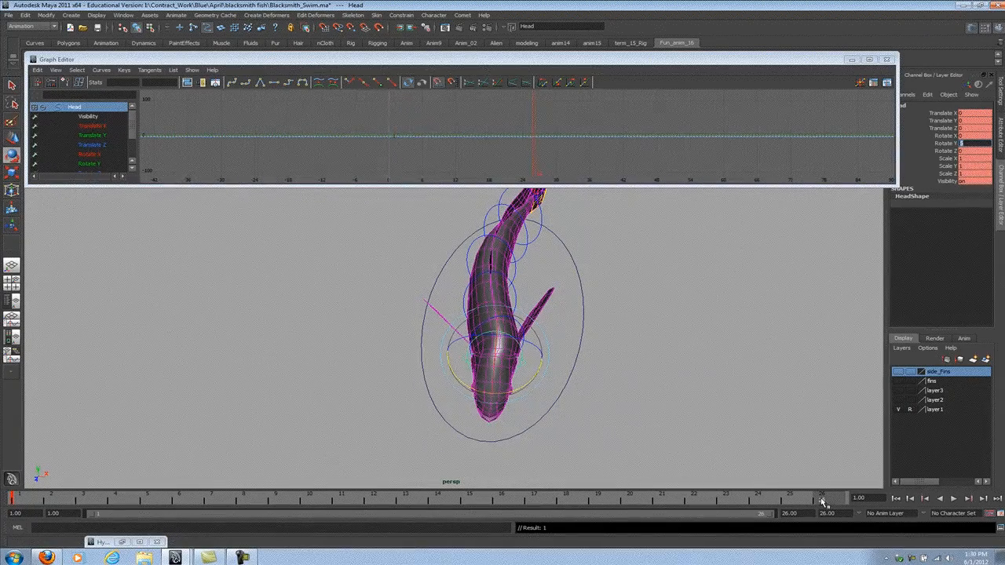
click(422, 503)
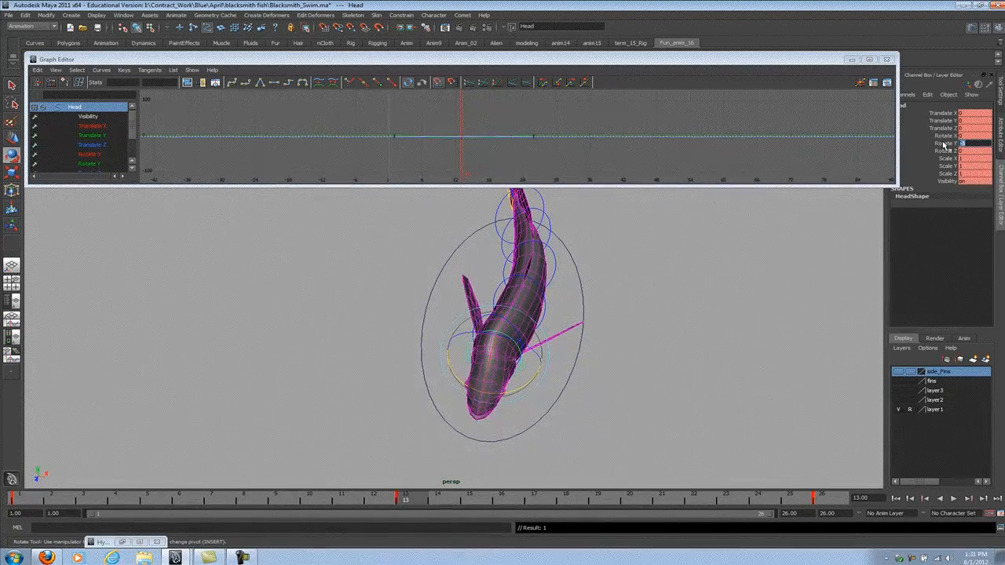
During playback, apply plateau tangents to the head's Rotate Y keys and scale the curve up to swing between about 8 and -10.
click(958, 500)
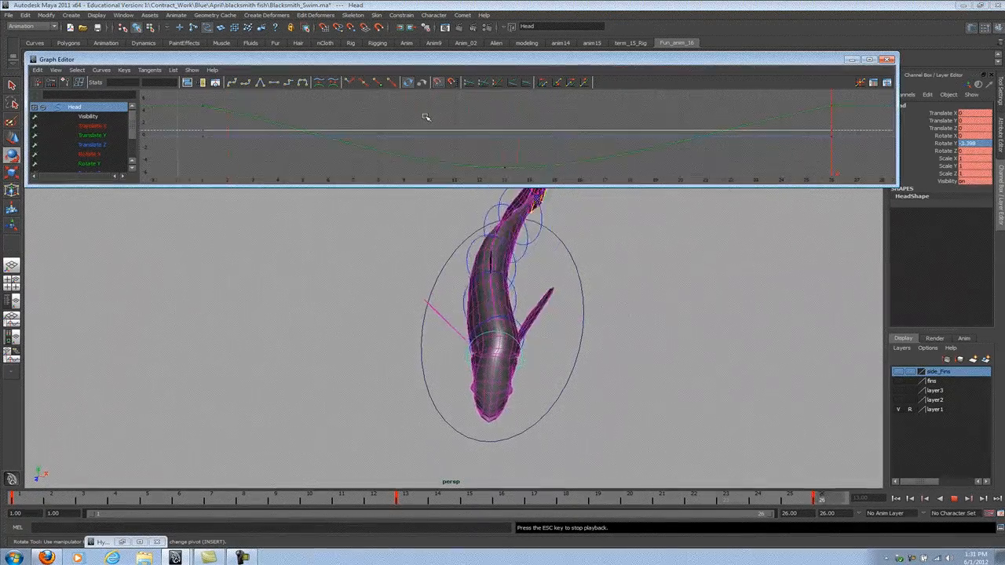
key(f)
click(296, 85)
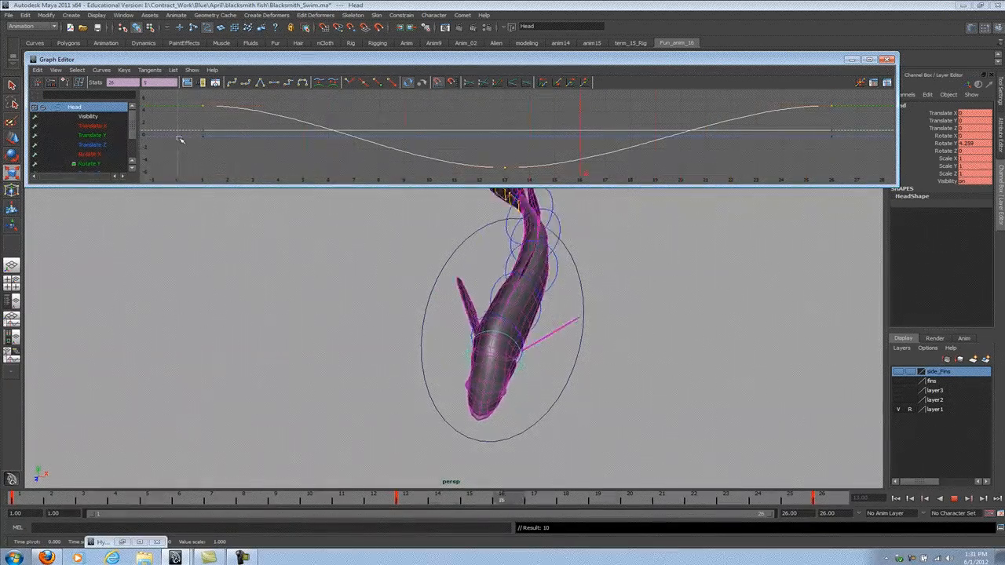
middle_drag(349, 130, 350, 116)
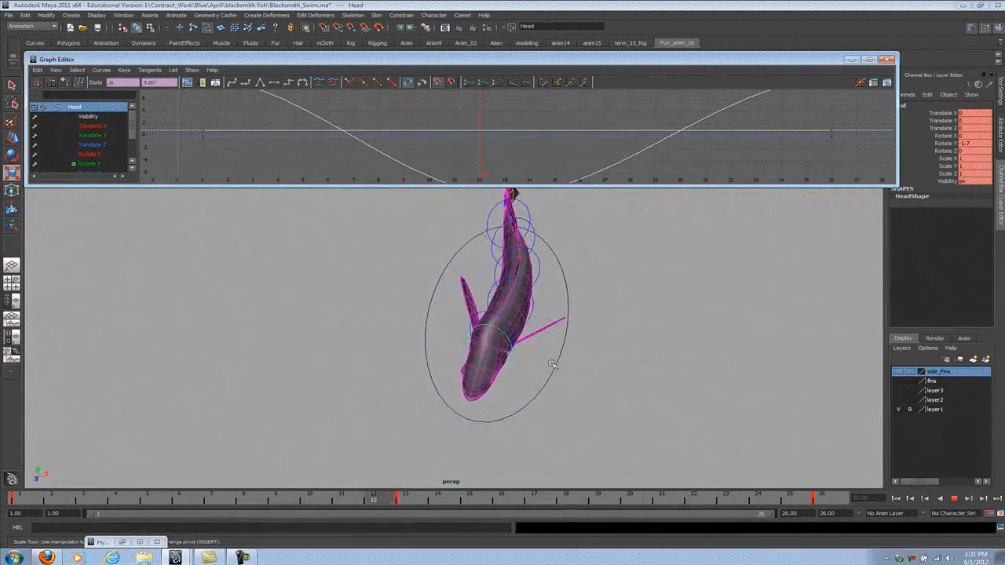
Set the head curves to cycle before and after their keys, and shift the keys five frames earlier.
alt+drag(521, 349, 517, 393)
alt+right_drag(589, 163, 437, 113)
drag(693, 203, 692, 204)
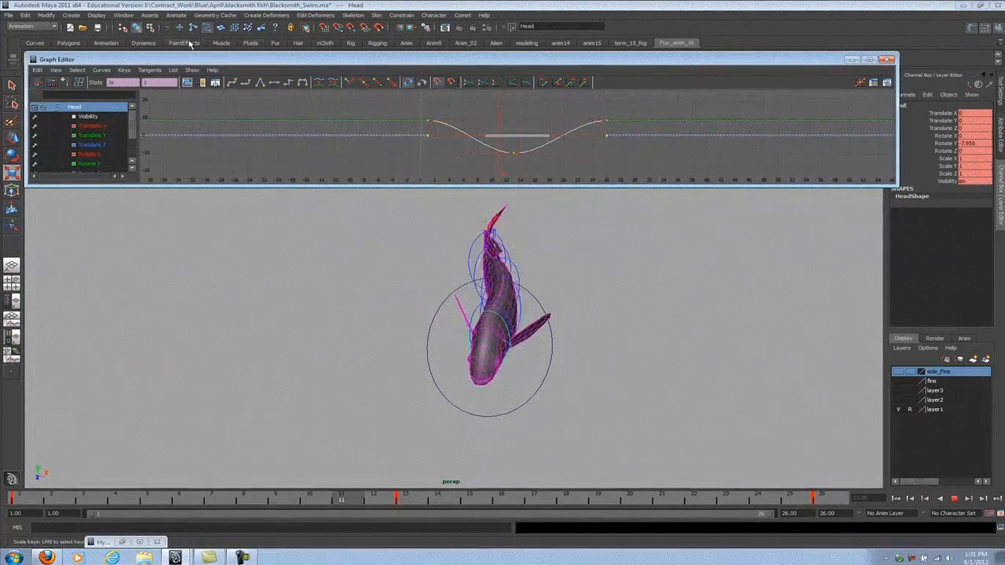
click(101, 70)
mouse_move(118, 84)
click(200, 103)
click(101, 69)
mouse_move(169, 94)
click(201, 112)
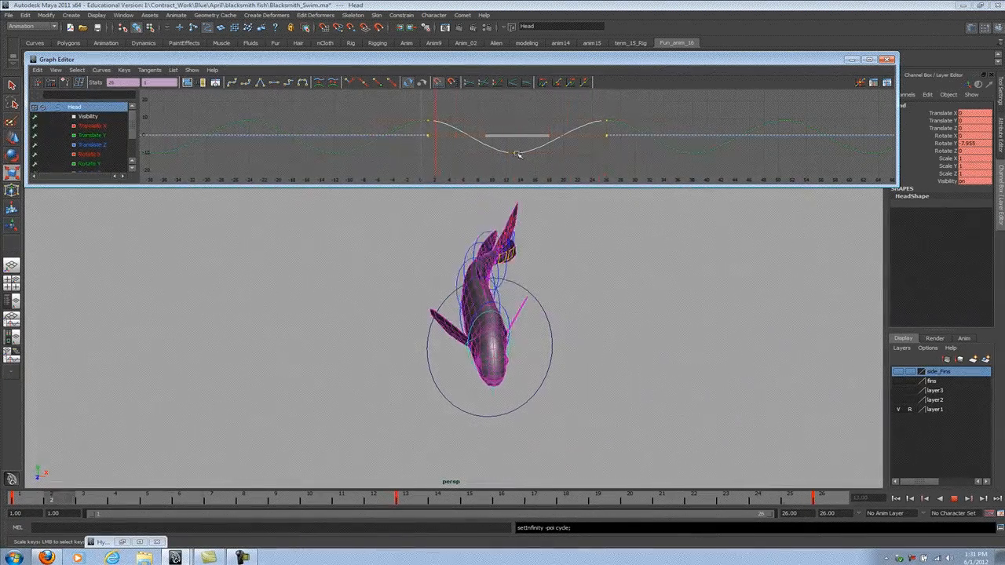
shift+middle_drag(545, 141, 512, 148)
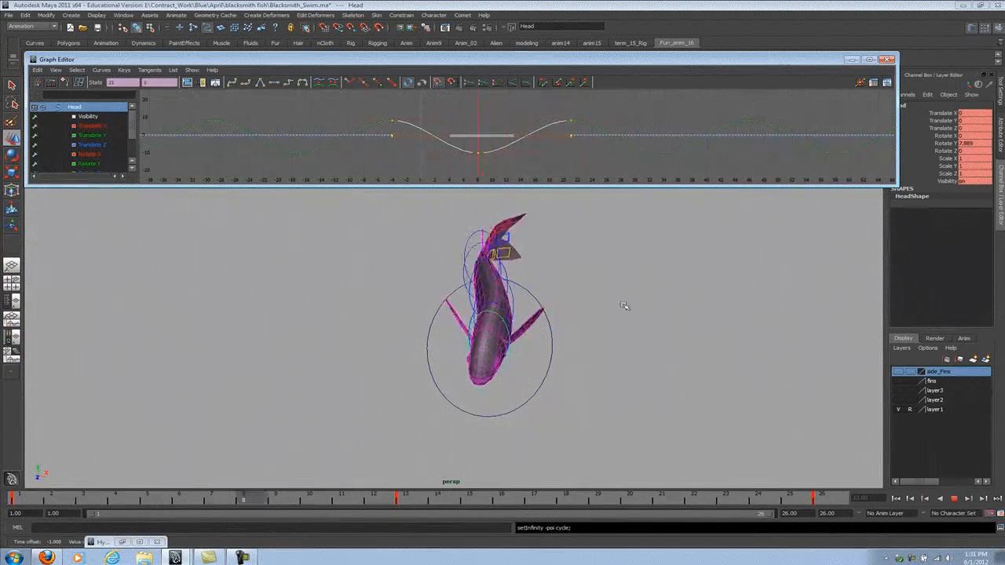
Examine the head and body motion during playback from above, the side, the front and behind, and stop the playback.
alt+drag(628, 291, 684, 278)
alt+drag(620, 285, 578, 310)
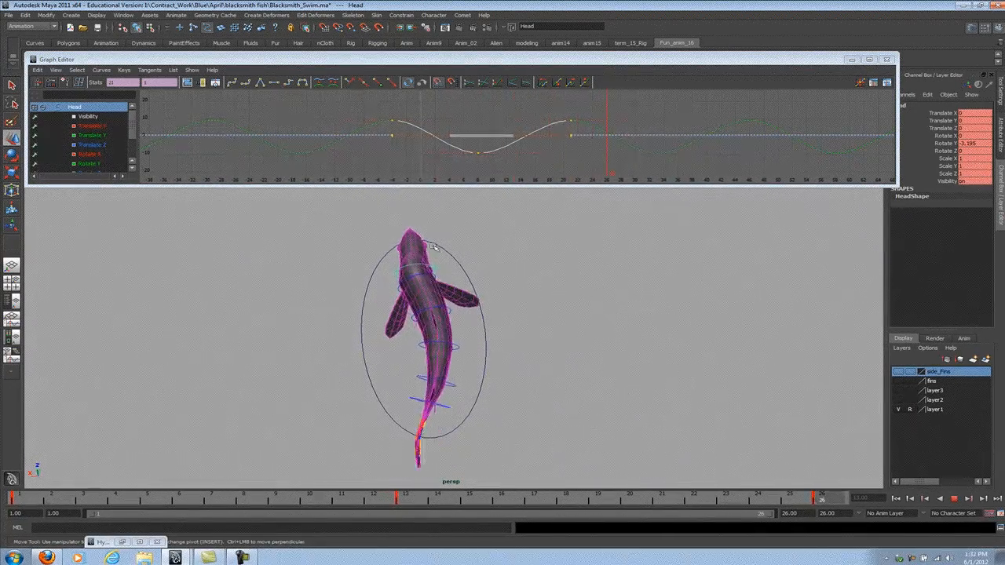
alt+drag(491, 341, 696, 293)
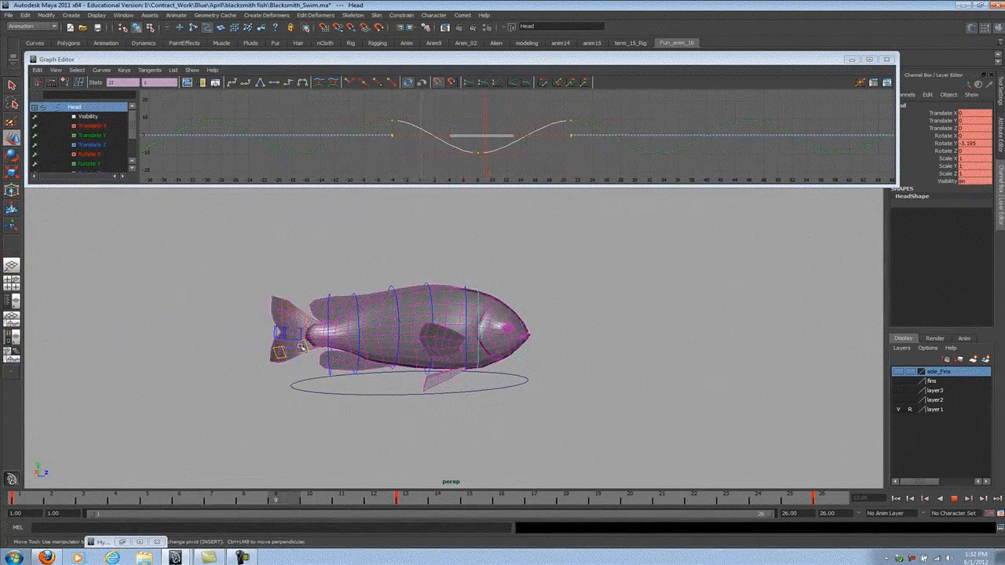
alt+drag(297, 342, 398, 359)
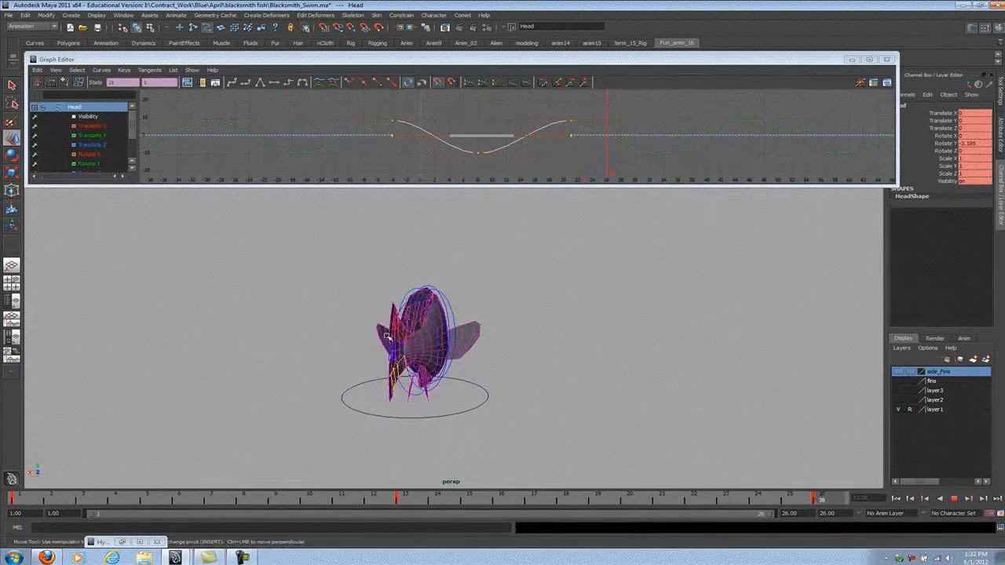
key(bracketleft)
key(bracketleft)
key(bracketleft)
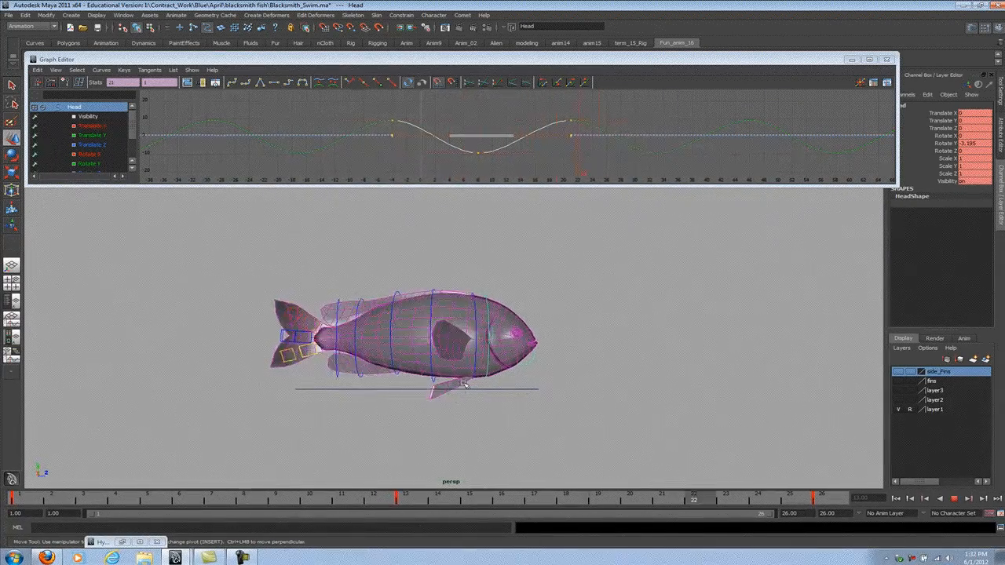
key(bracketright)
alt+drag(451, 349, 559, 393)
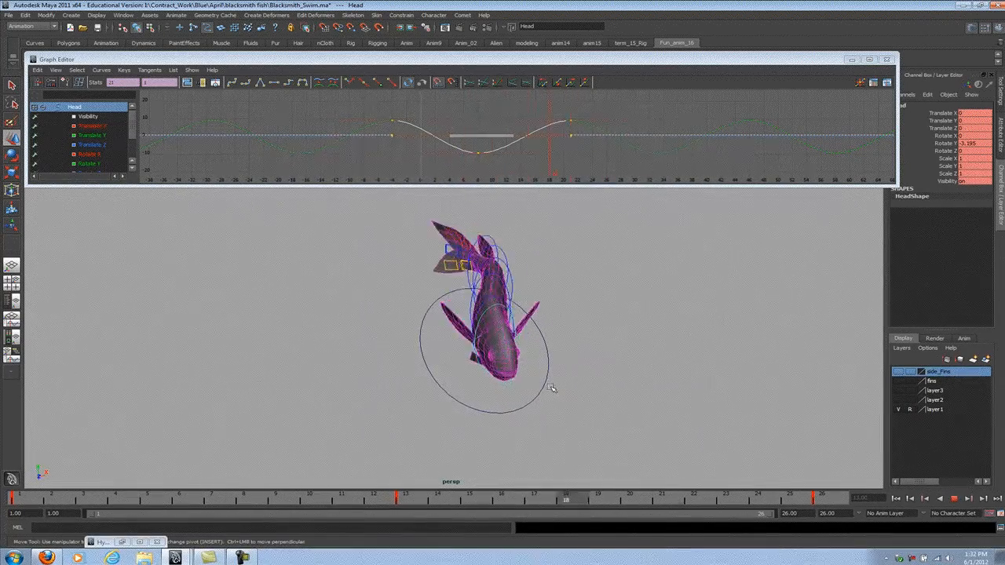
alt+drag(550, 218, 438, 381)
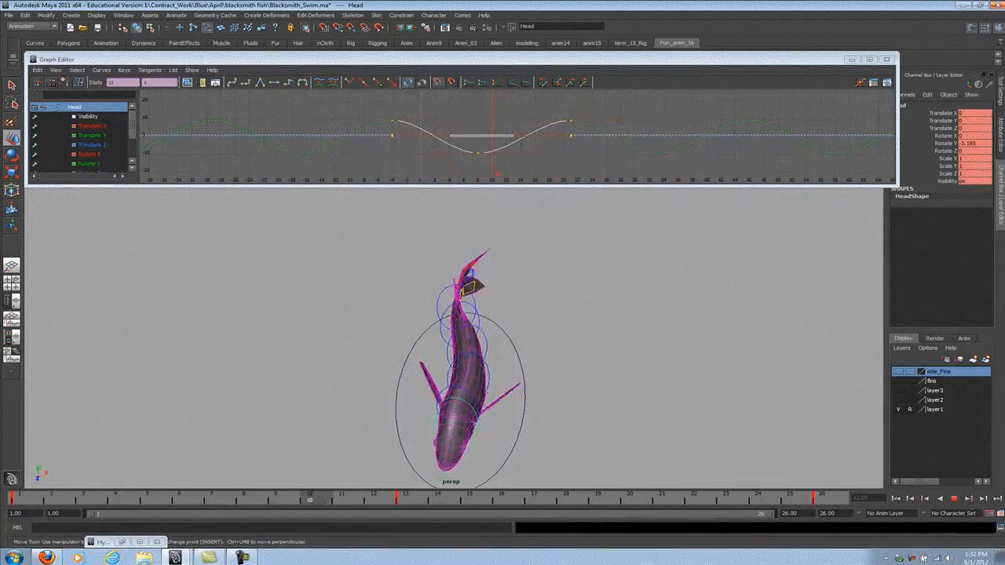
click(954, 498)
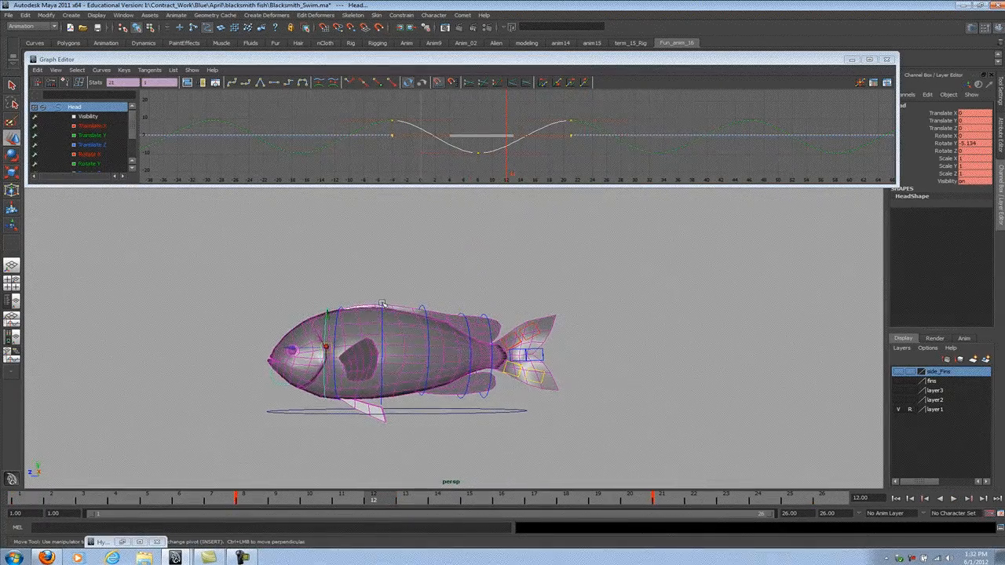
Select the first spine control and check the swim cycle in playback from both sides of the fish.
click(381, 304)
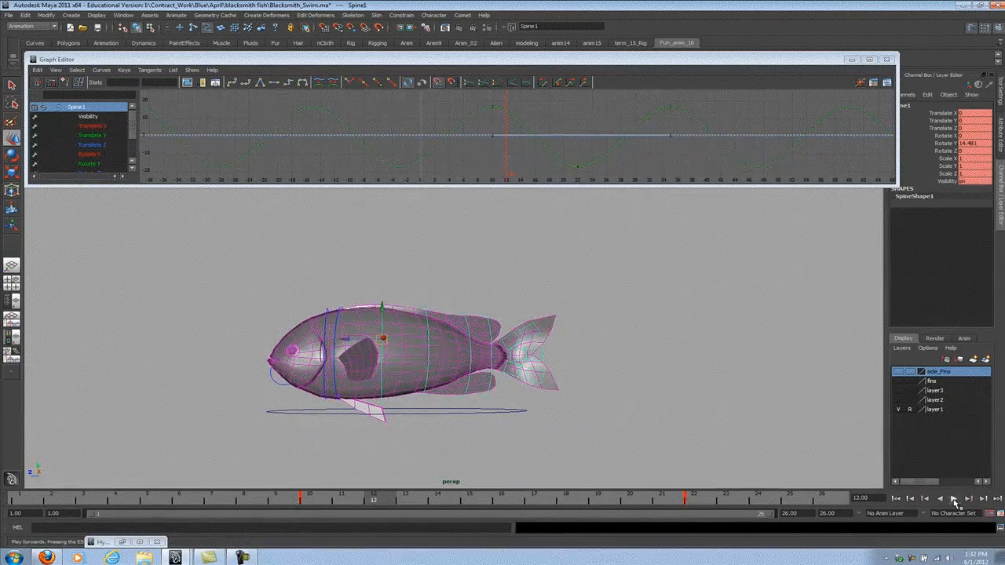
click(954, 500)
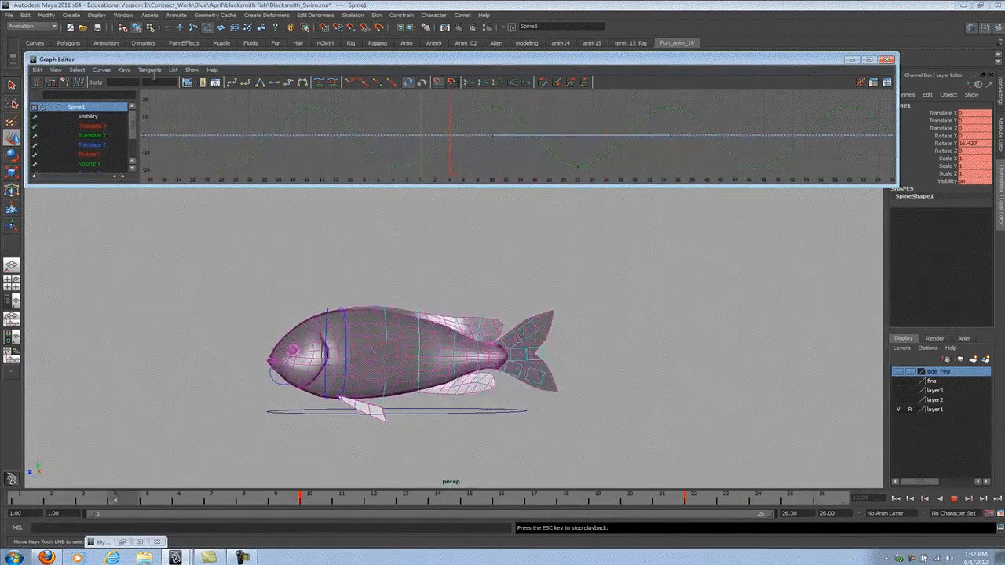
alt+drag(511, 314, 531, 363)
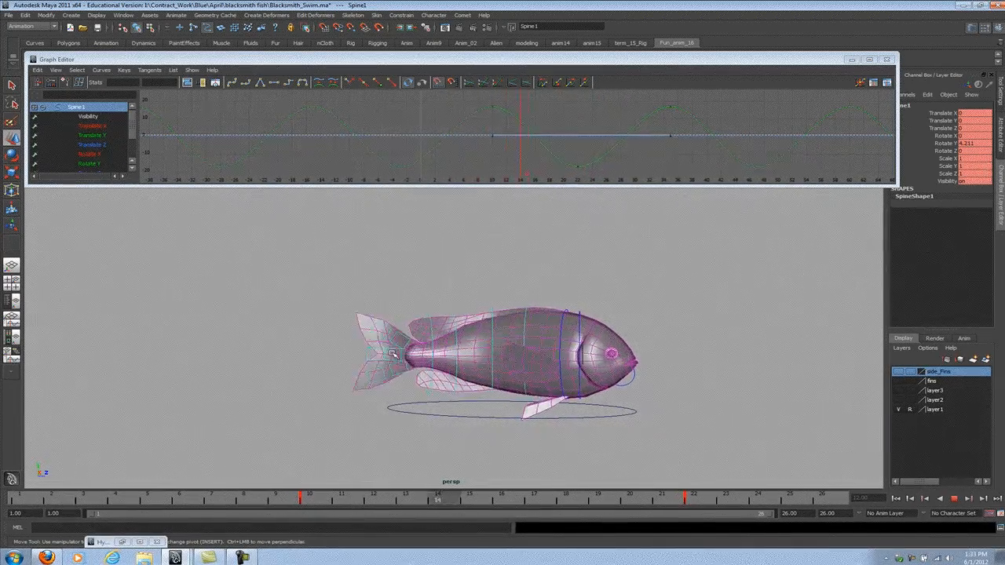
click(956, 501)
Shift the middle tail fin controls' keys three frames earlier and play back the result from above and behind.
key(w)
alt+right_drag(342, 393, 345, 422)
alt+middle_drag(345, 422, 403, 377)
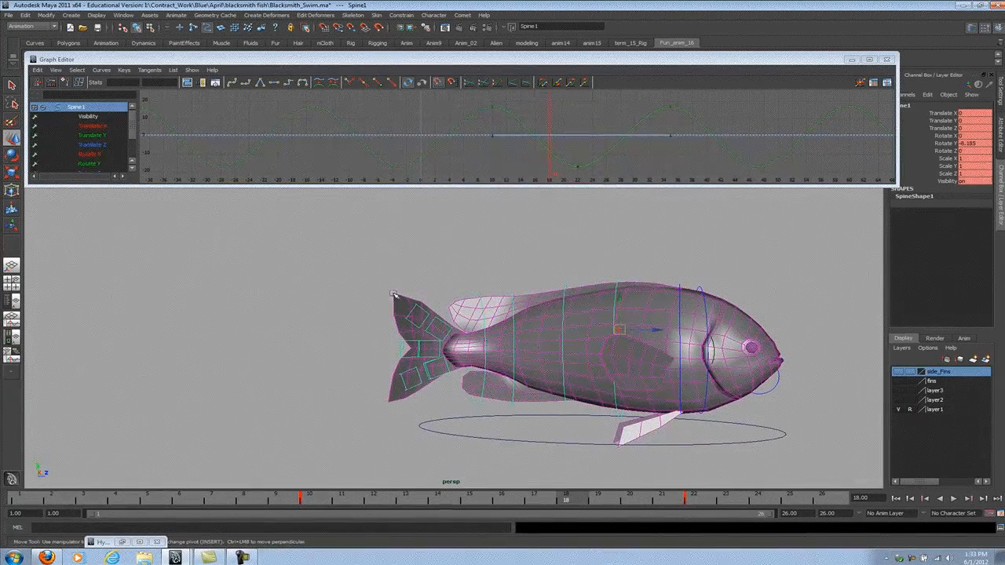
click(420, 312)
click(399, 341)
alt+drag(399, 341, 474, 257)
key(f)
drag(468, 114, 468, 167)
shift+middle_drag(466, 144, 437, 145)
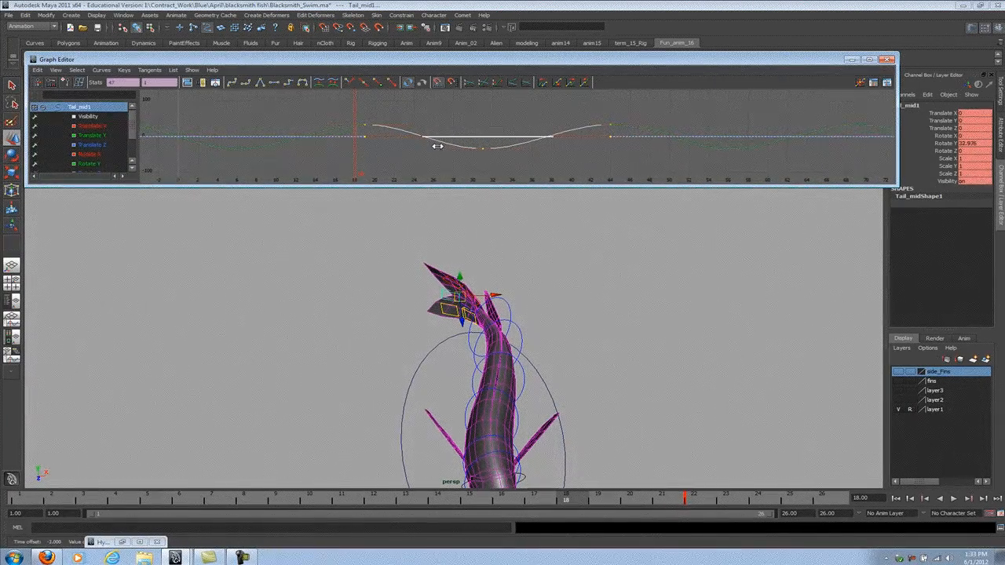
click(954, 499)
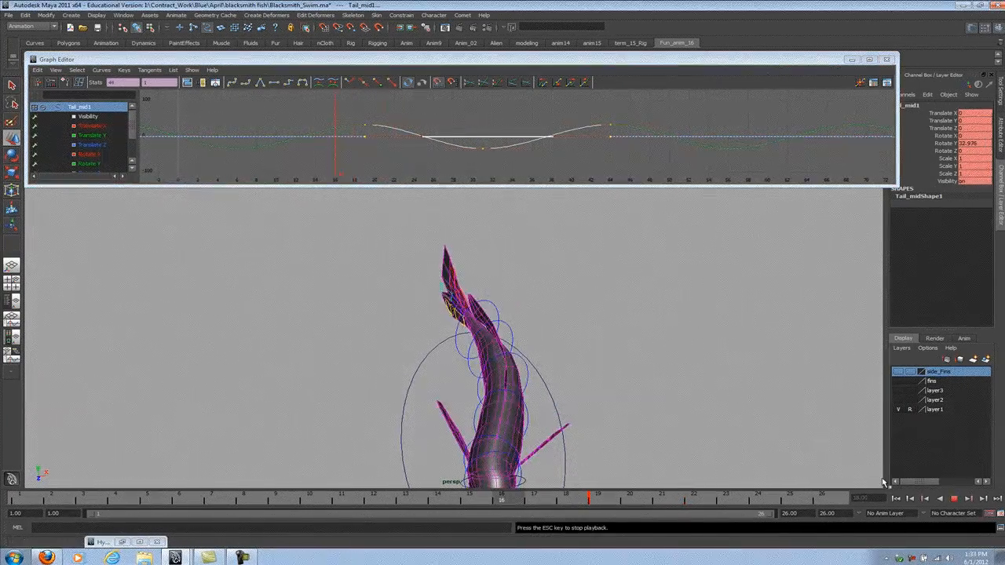
alt+drag(471, 291, 734, 287)
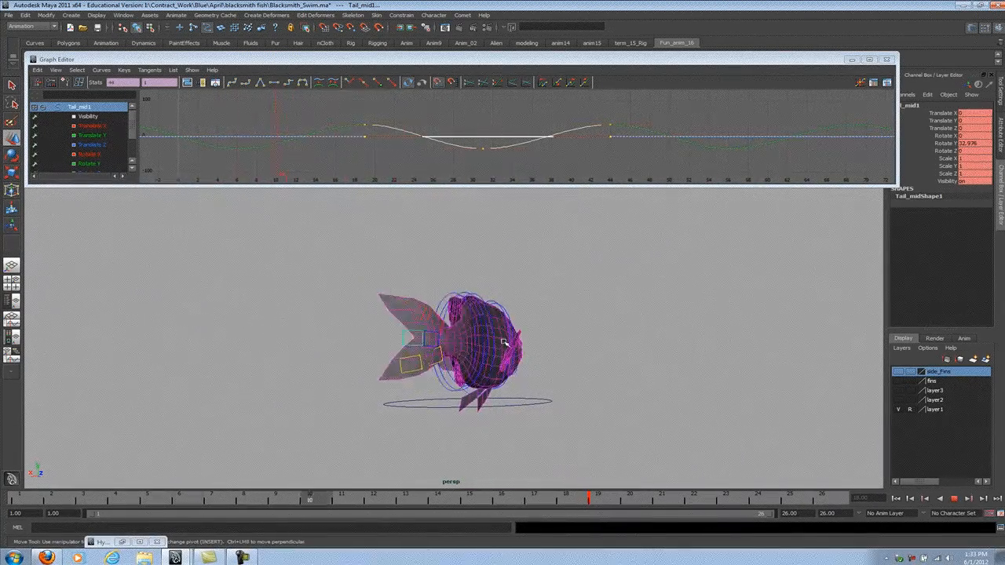
click(955, 499)
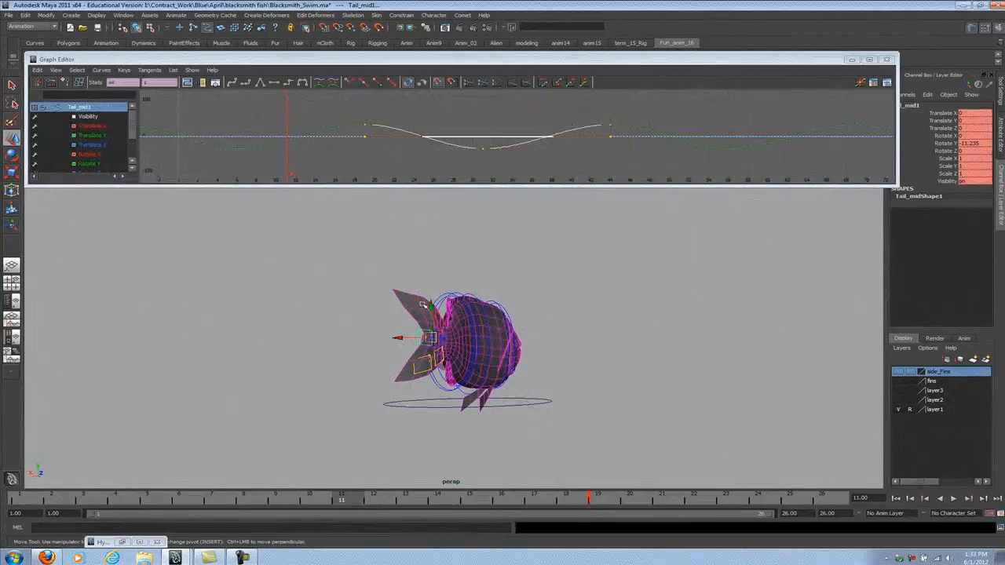
Shift the upper tail fin controls' keys two frames later and play back the swim cycle from several angles.
click(428, 305)
shift+middle_drag(473, 147, 487, 147)
click(954, 498)
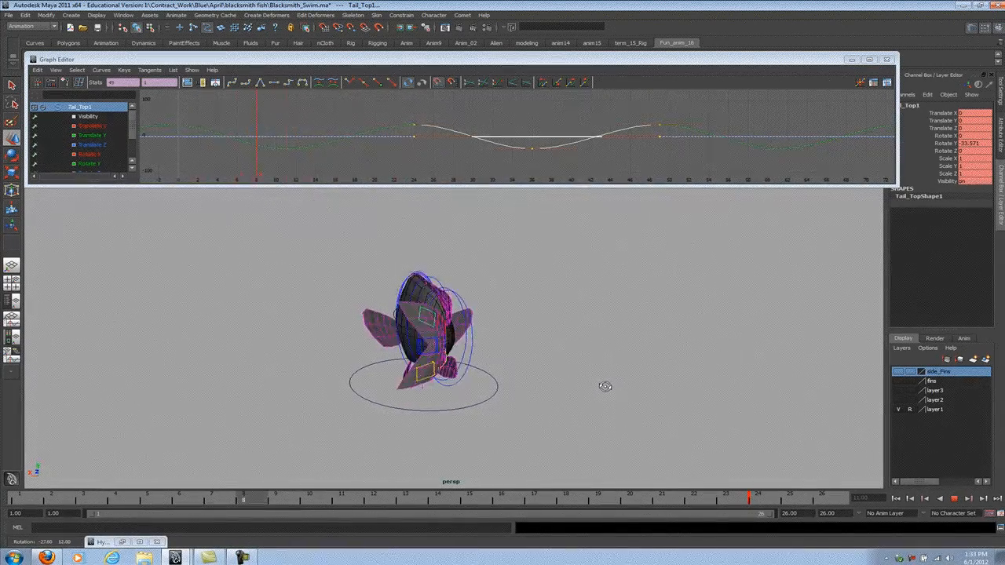
alt+drag(604, 391, 588, 424)
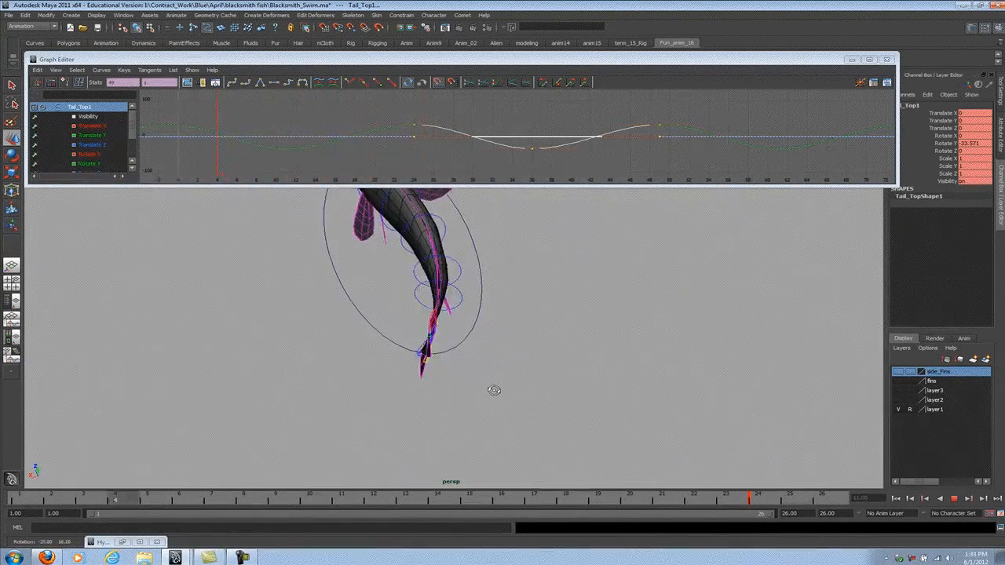
alt+drag(494, 390, 464, 338)
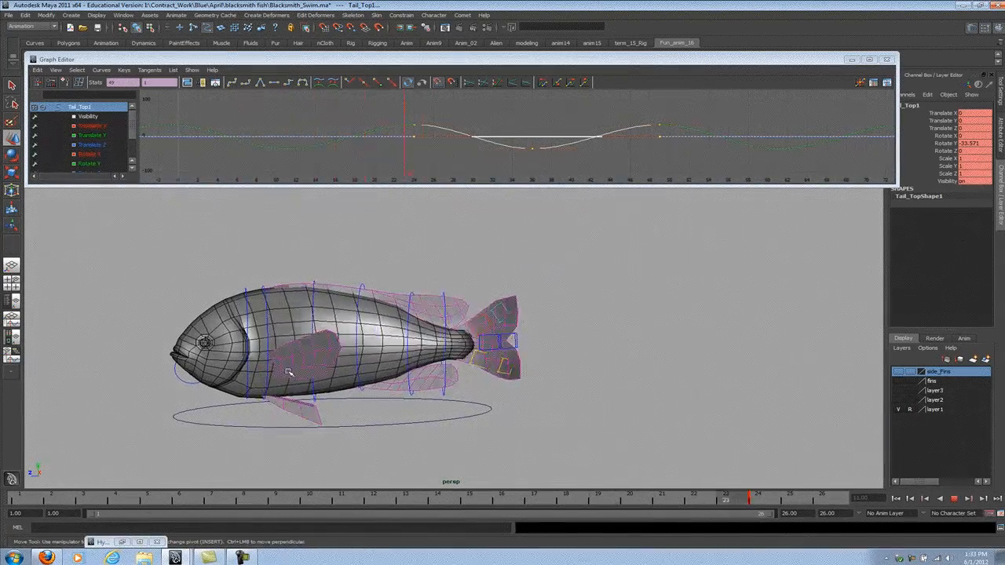
alt+drag(442, 301, 481, 304)
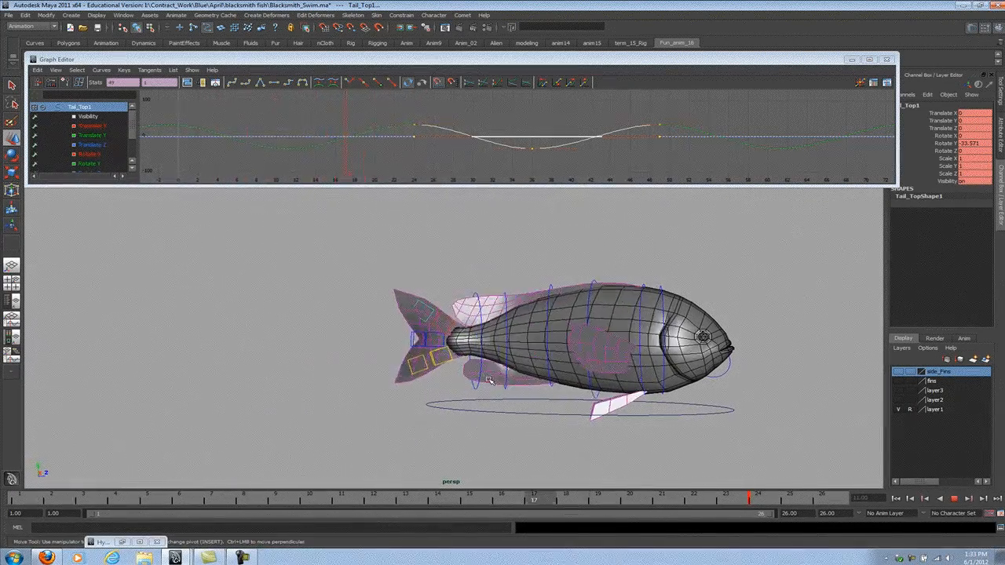
alt+drag(474, 377, 521, 407)
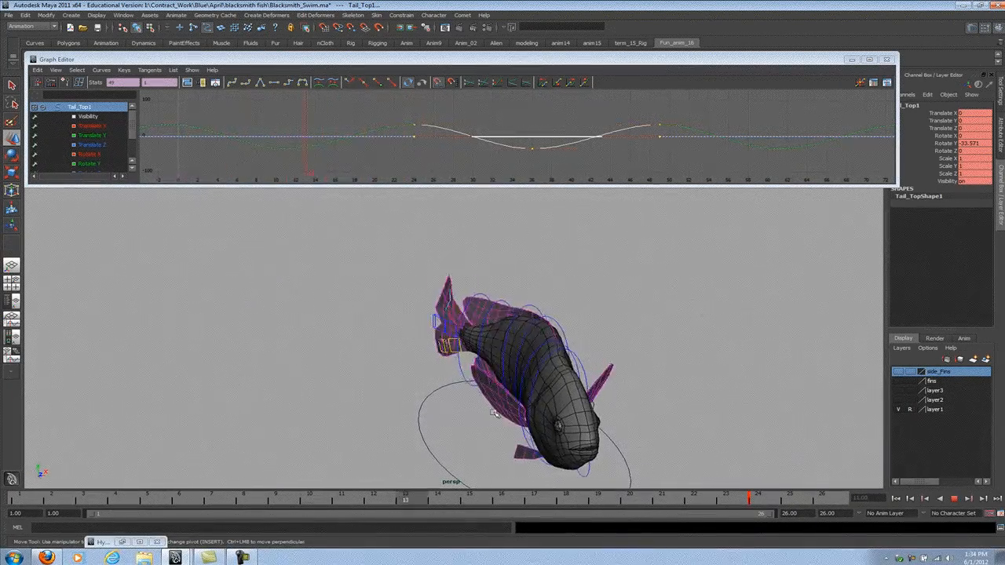
click(952, 499)
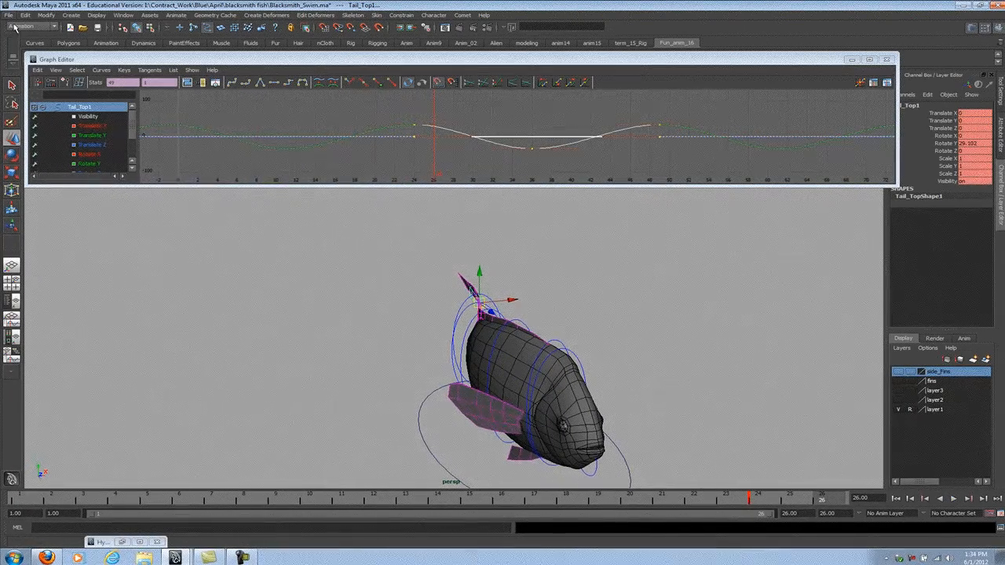
Save the scene under the new name Blacksmith_Swim_01.ma in the blacksmith fish folder.
click(8, 15)
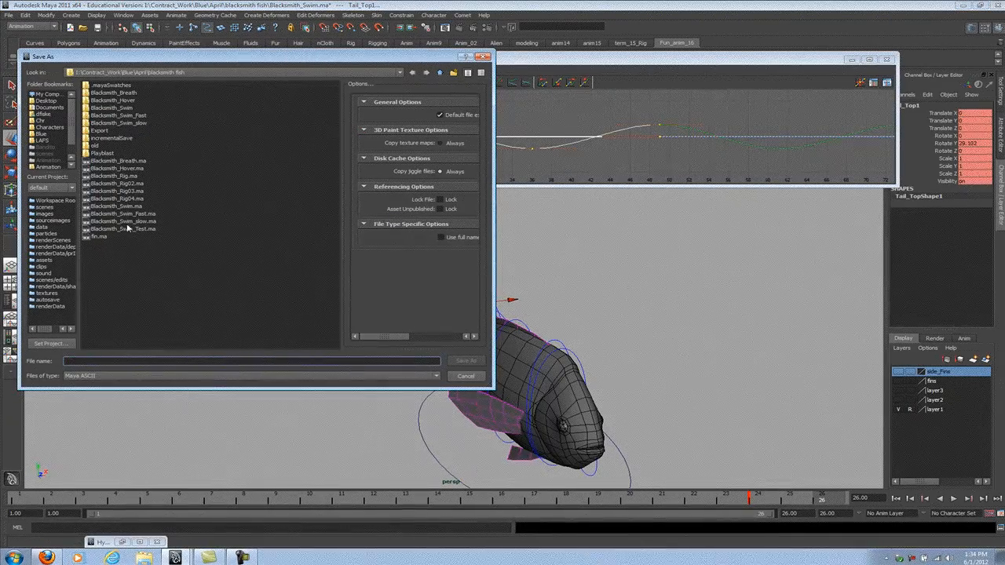
click(117, 205)
click(156, 359)
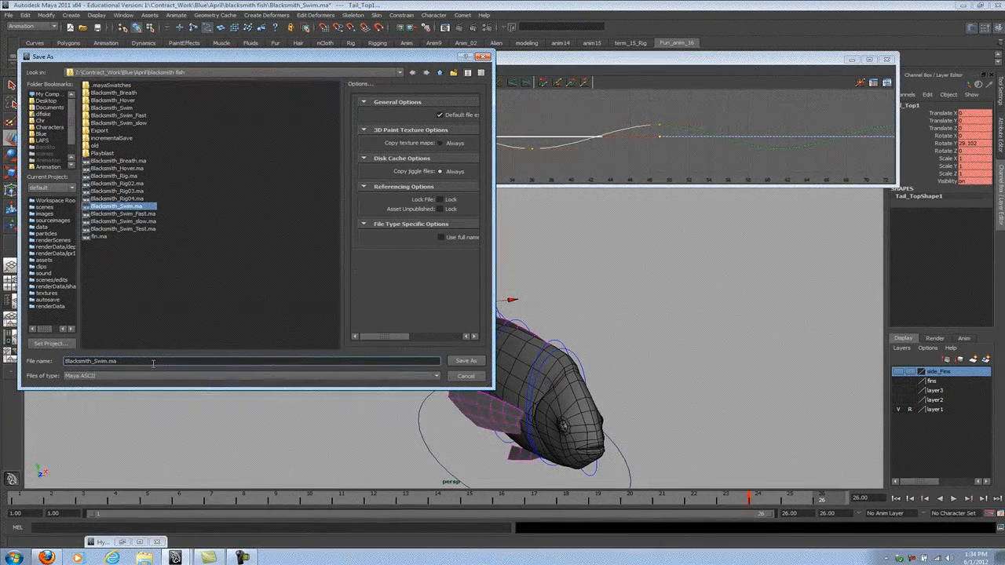
text(_01)
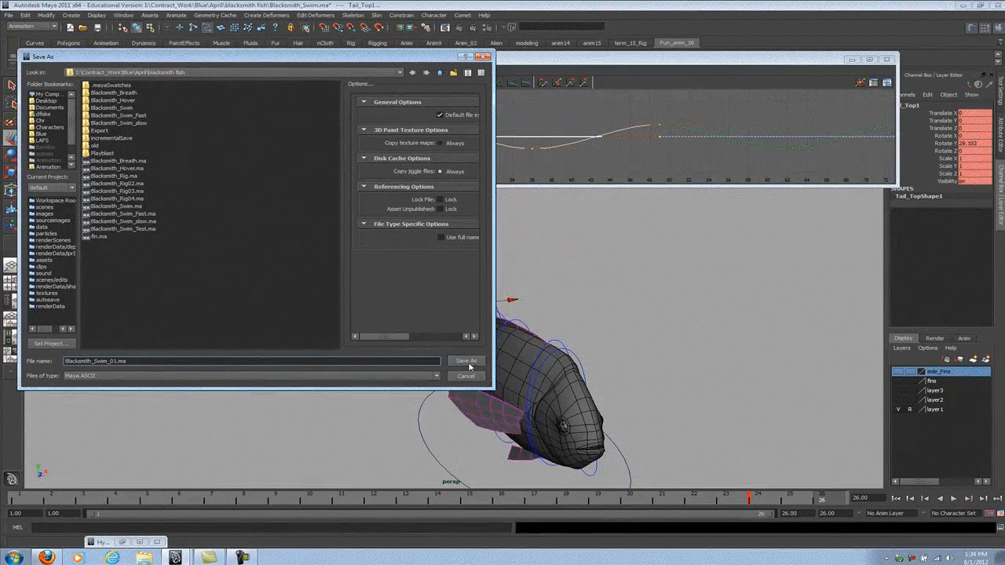
click(468, 362)
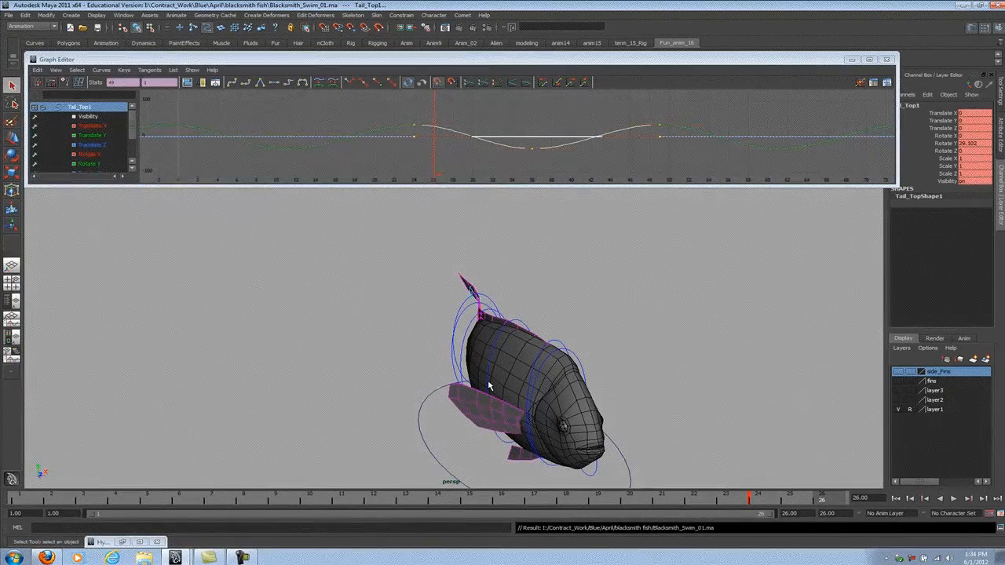